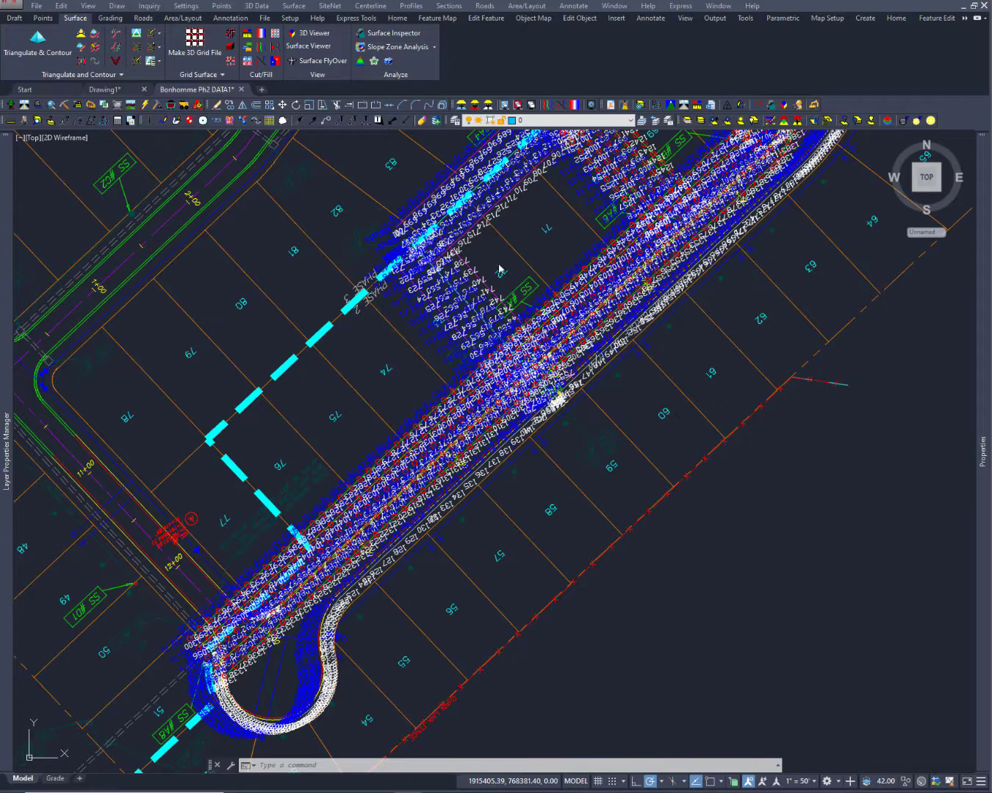
Resize symbols and labels of all points by a 0.3 scale multiplier with Resize Point Attributes
{"action": "scroll", "coordinate": [503, 270], "scroll_direction": "down", "scroll_amount": 4}
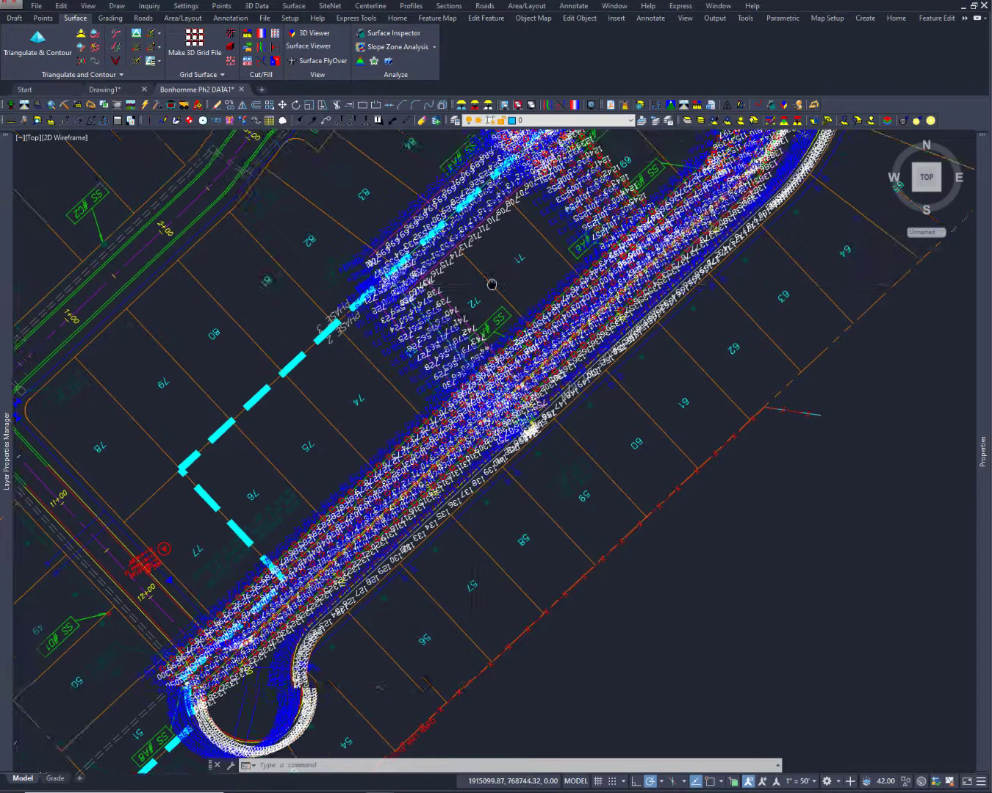
{"action": "scroll", "coordinate": [404, 296], "scroll_direction": "up", "scroll_amount": 3}
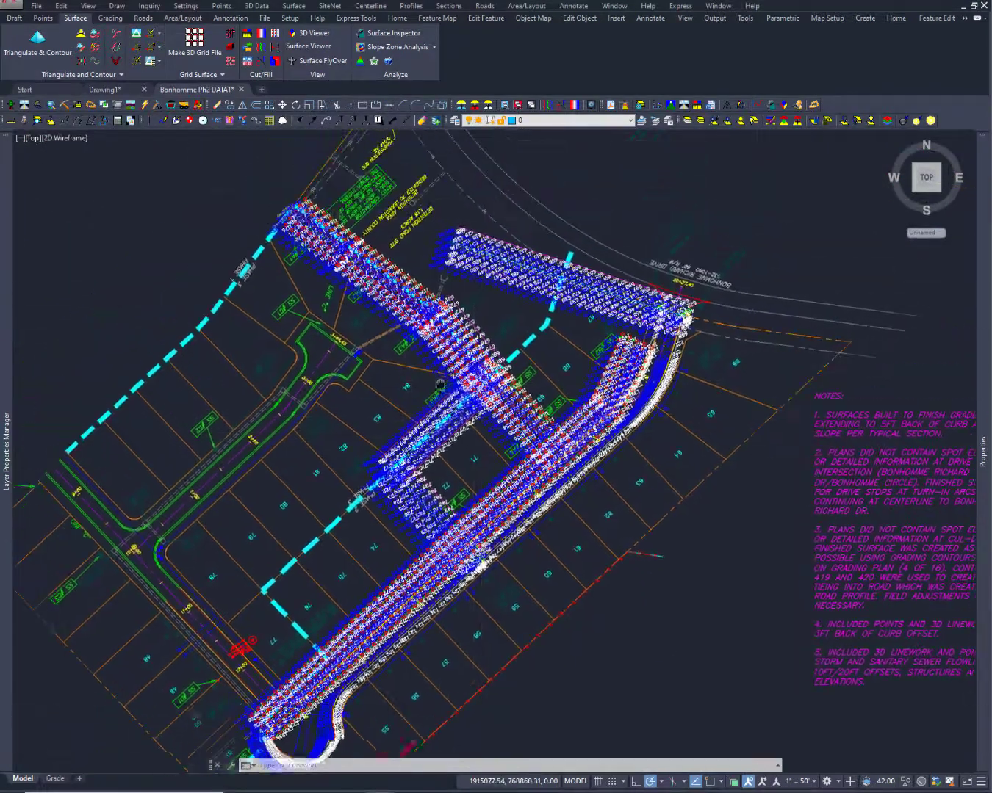
{"action": "scroll", "coordinate": [375, 304], "scroll_direction": "up", "scroll_amount": 3}
{"action": "scroll", "coordinate": [375, 303], "scroll_direction": "up", "scroll_amount": 2}
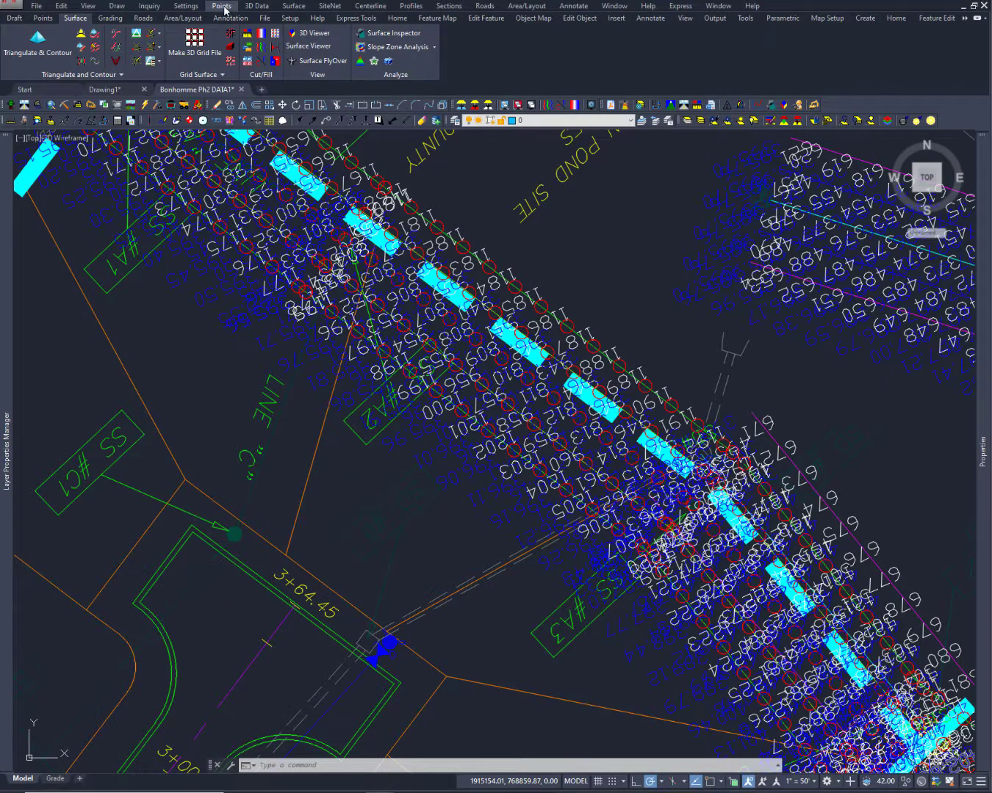
{"action": "left_click", "coordinate": [222, 6]}
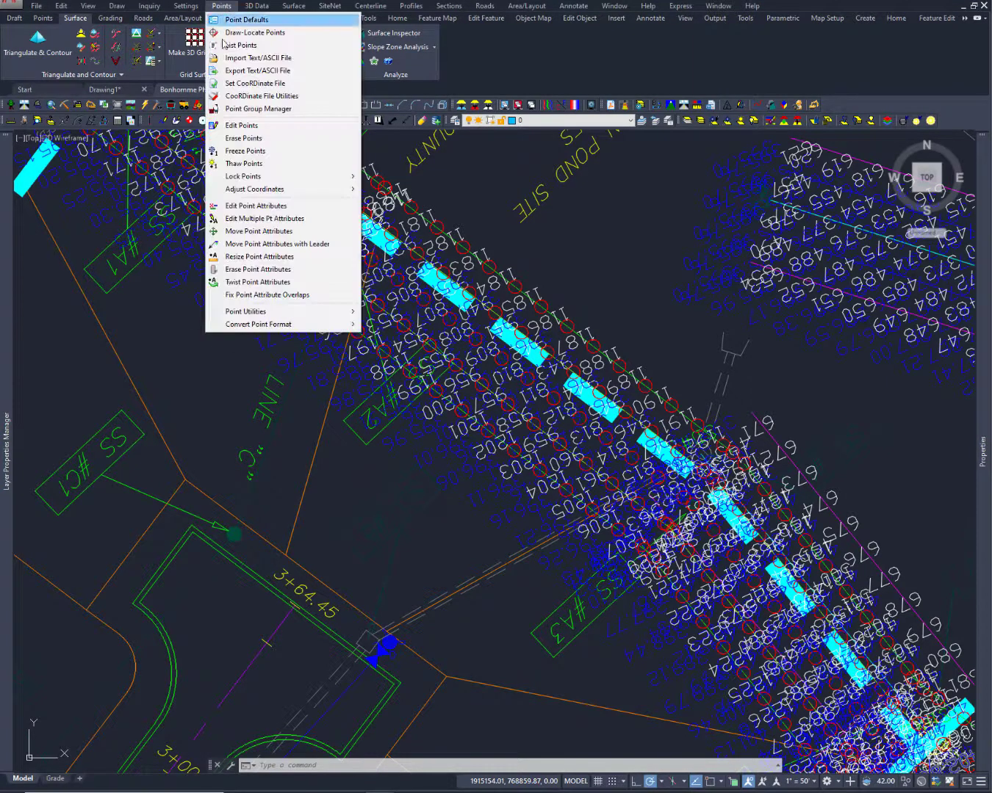
{"action": "left_click", "coordinate": [252, 259]}
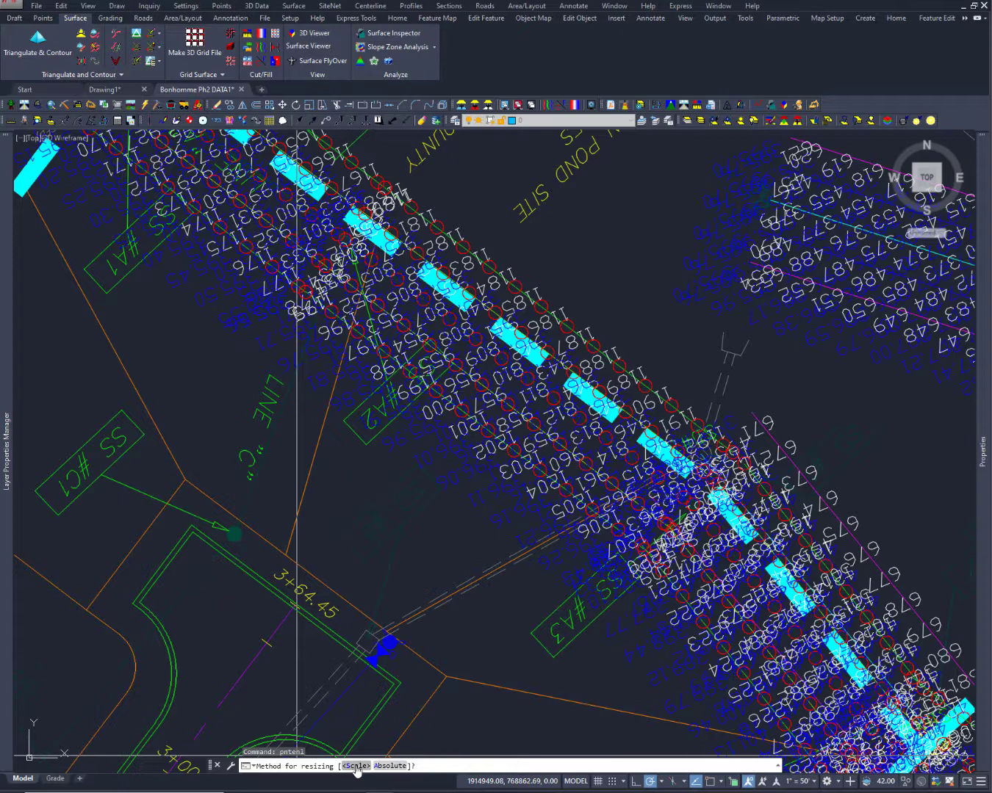
{"action": "key", "text": "Return"}
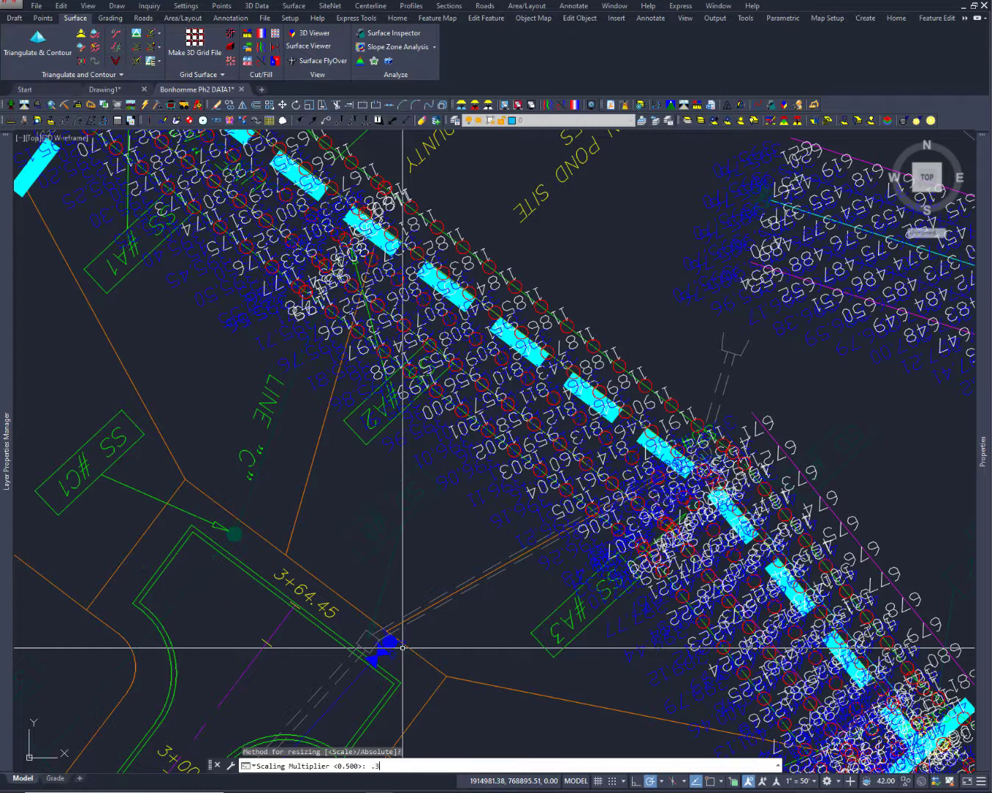
{"action": "key", "text": "Return"}
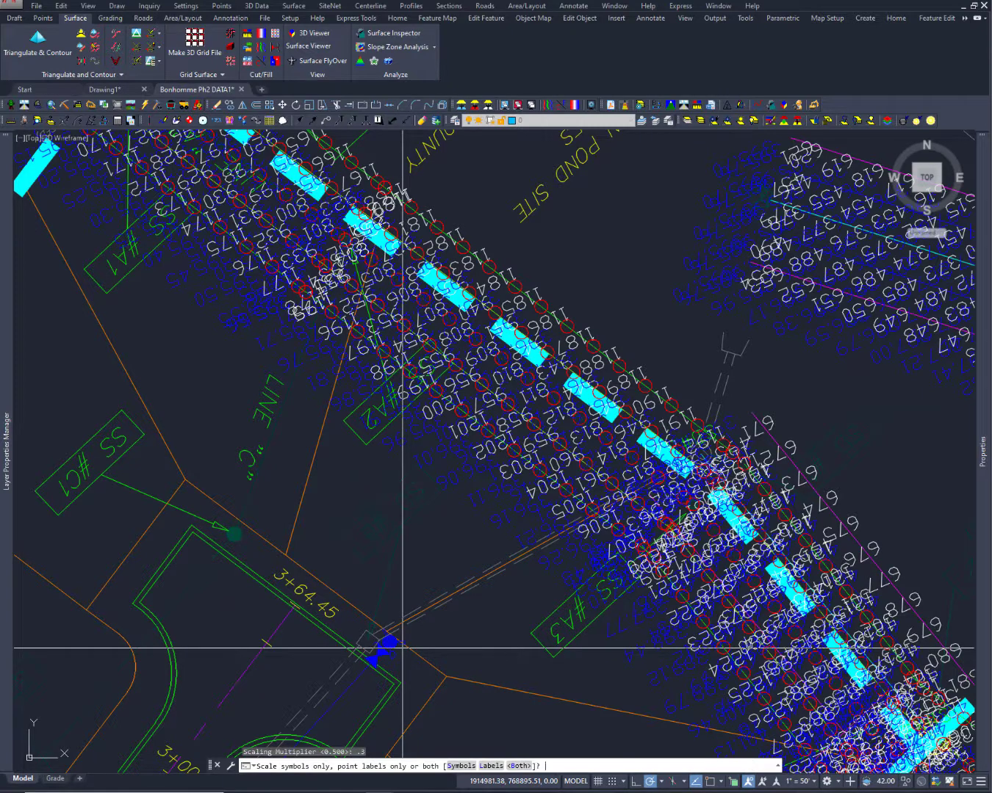
{"action": "key", "text": "Return"}
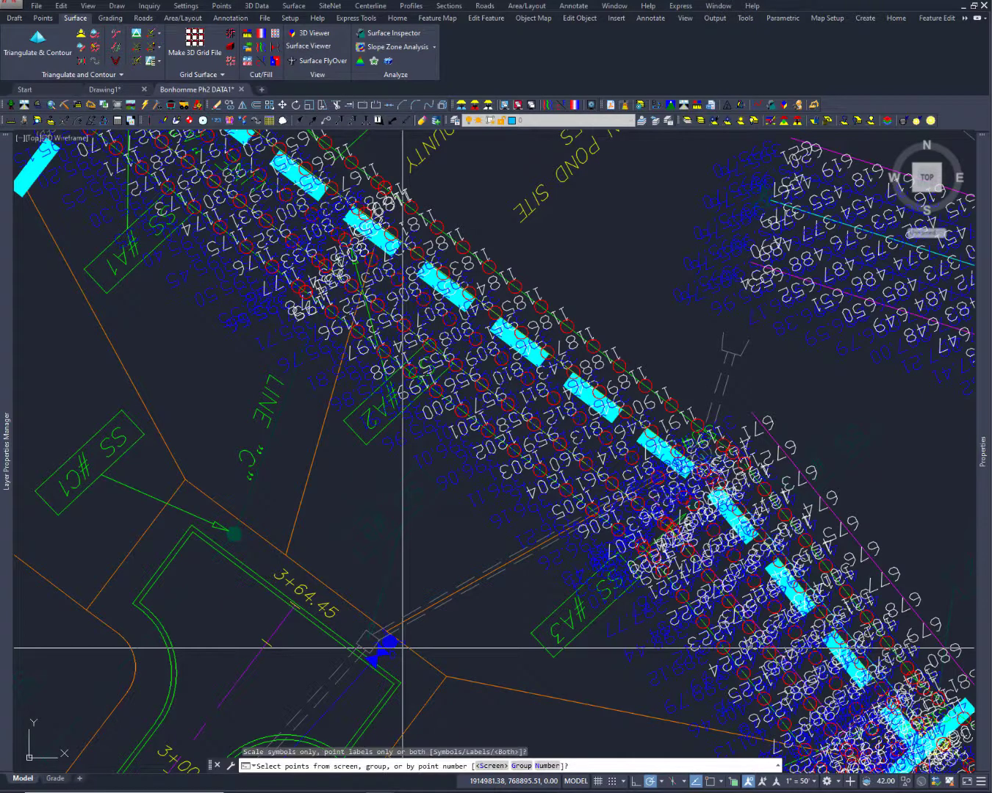
{"action": "key", "text": "Return"}
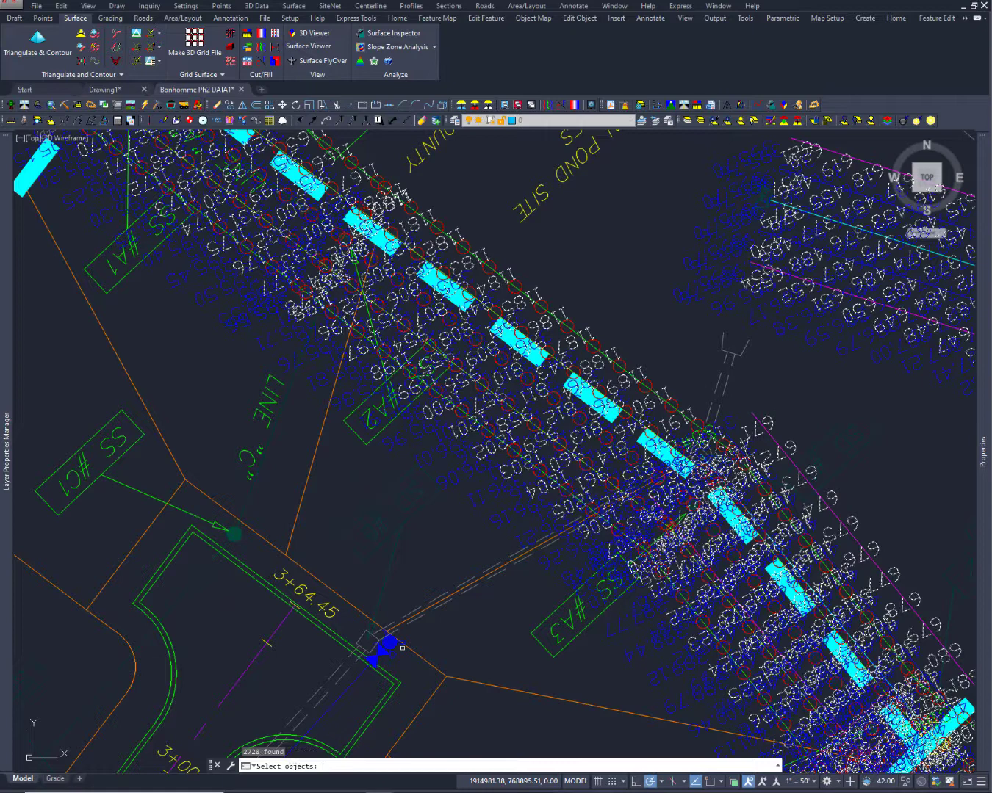
{"action": "key", "text": "Return"}
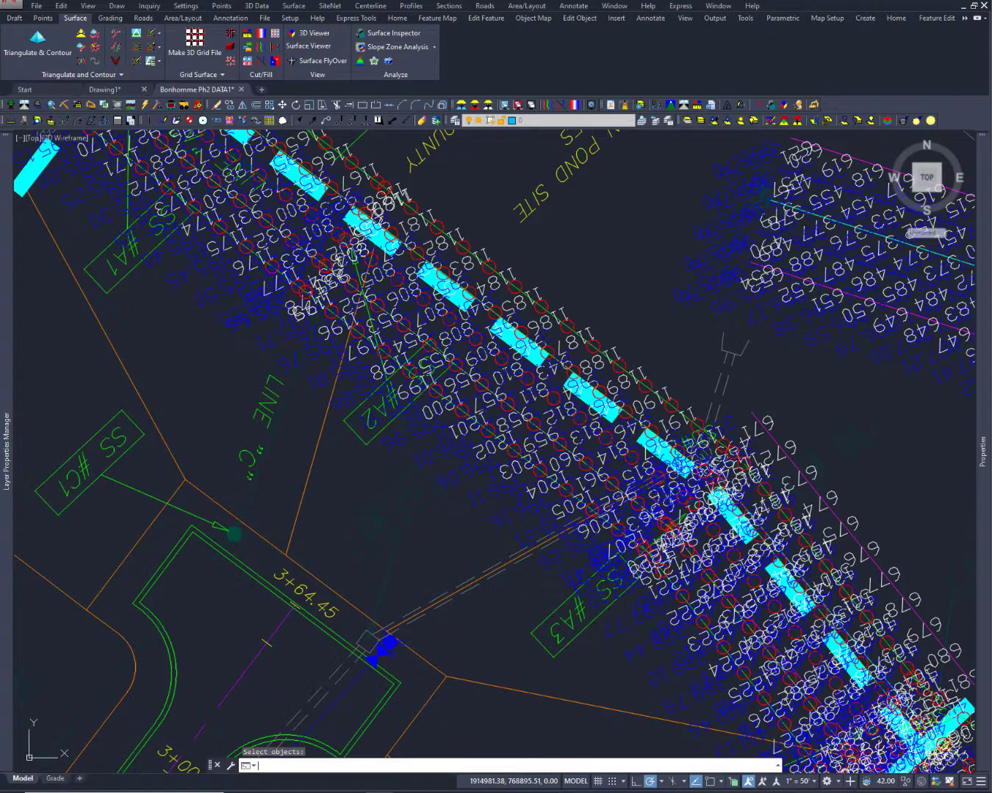
{"action": "key", "text": "Return"}
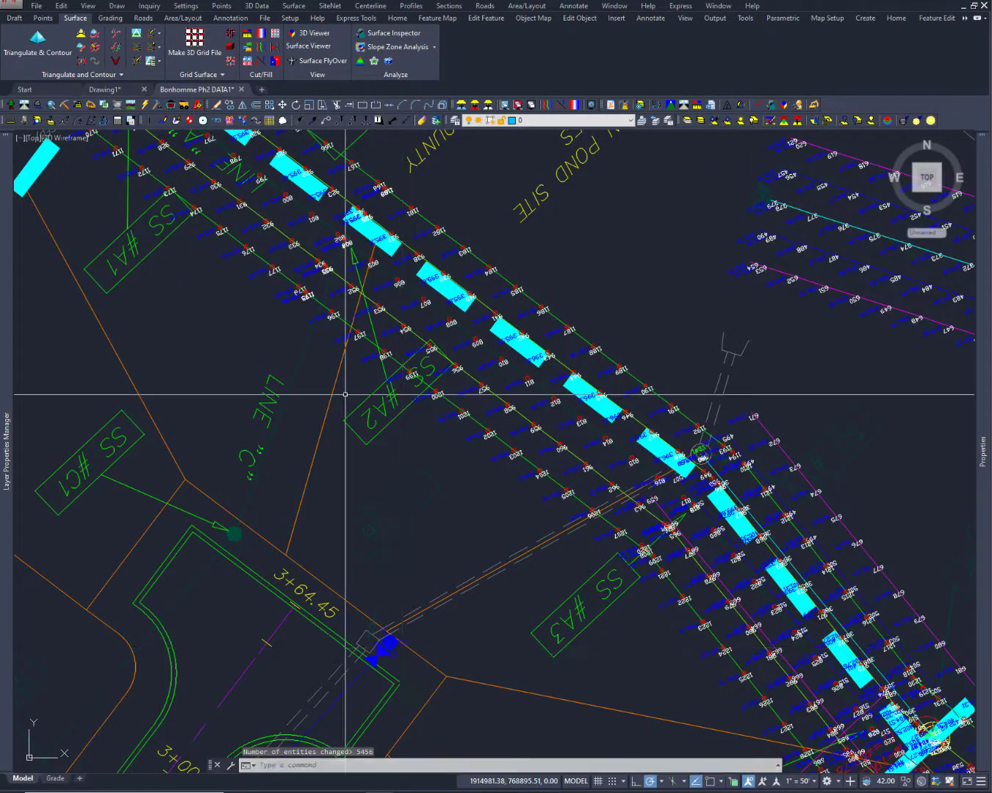
{"action": "scroll", "coordinate": [592, 344], "scroll_direction": "down", "scroll_amount": 5}
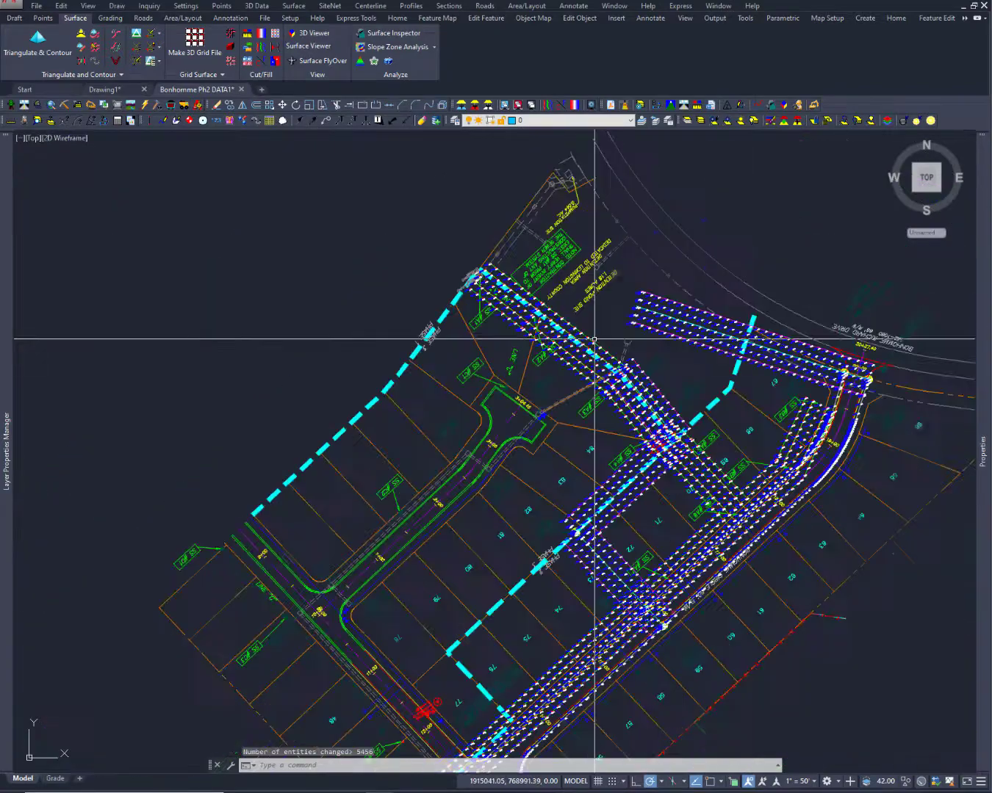
{"action": "middle_click_drag", "start_coordinate": [580, 667], "coordinate": [480, 471]}
{"action": "scroll", "coordinate": [480, 472], "scroll_direction": "up", "scroll_amount": 8}
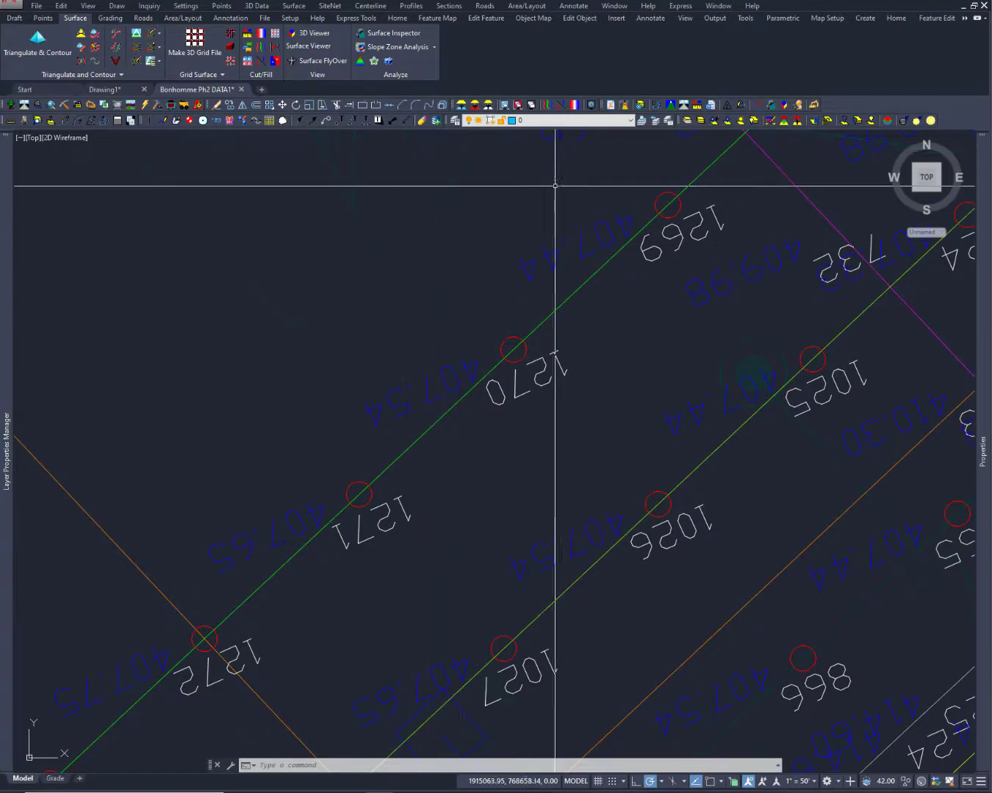
Freeze the PNTELEV layer by picking an elevation label, then undo the freeze with U
{"action": "left_click", "coordinate": [713, 122]}
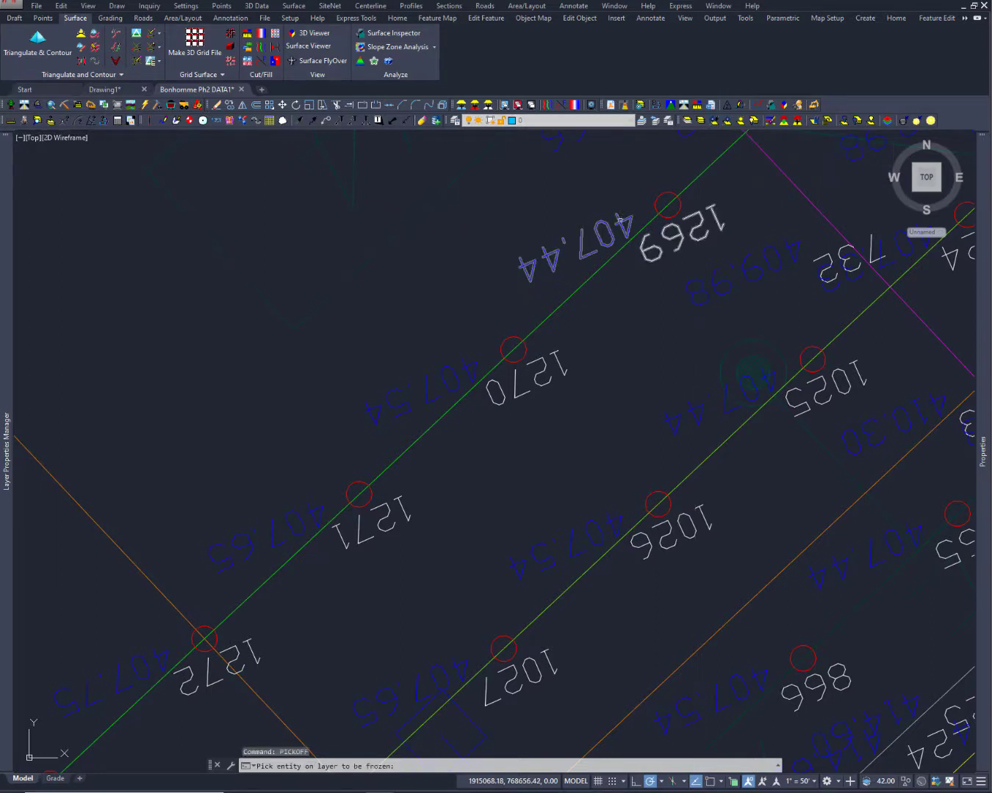
{"action": "left_click", "coordinate": [621, 219]}
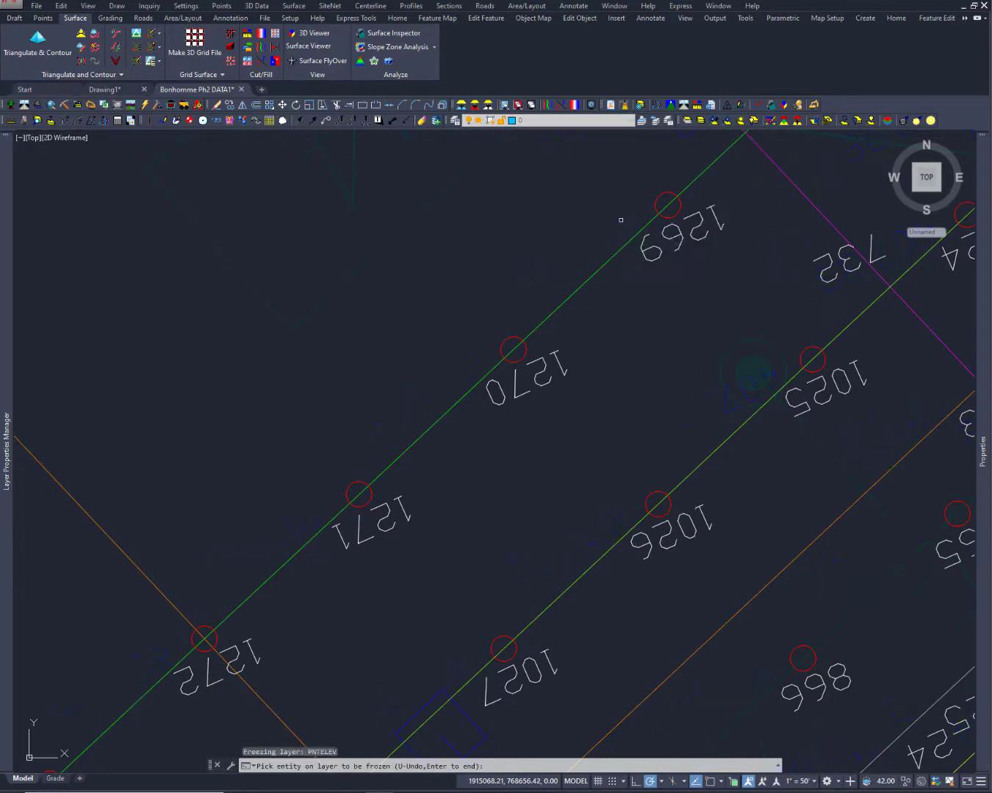
{"action": "scroll", "coordinate": [600, 244], "scroll_direction": "down", "scroll_amount": 10}
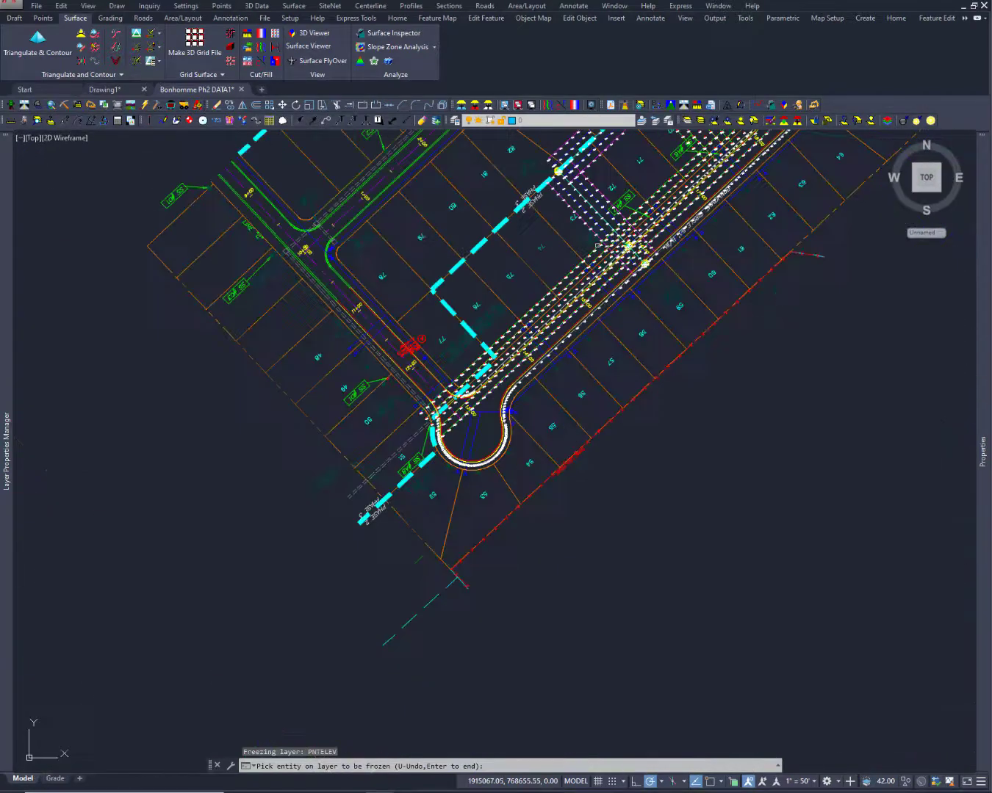
{"action": "middle_click_drag", "start_coordinate": [599, 244], "coordinate": [422, 444]}
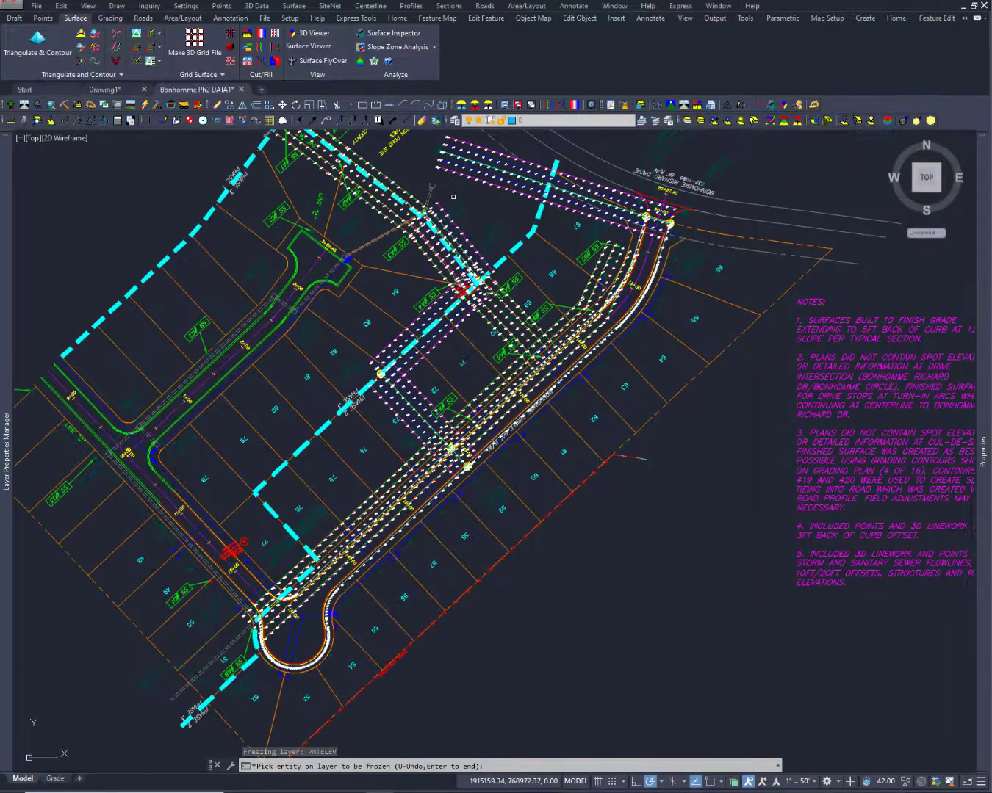
{"action": "scroll", "coordinate": [449, 198], "scroll_direction": "up", "scroll_amount": 6}
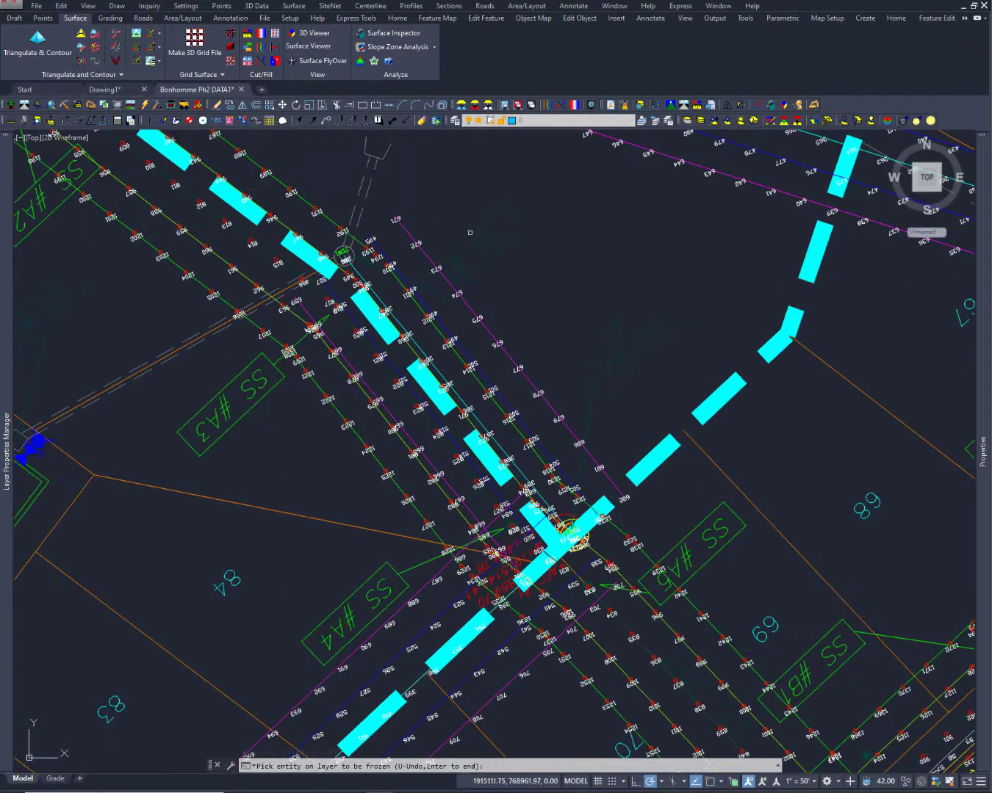
{"action": "type", "text": "u"}
{"action": "key", "text": "Return"}
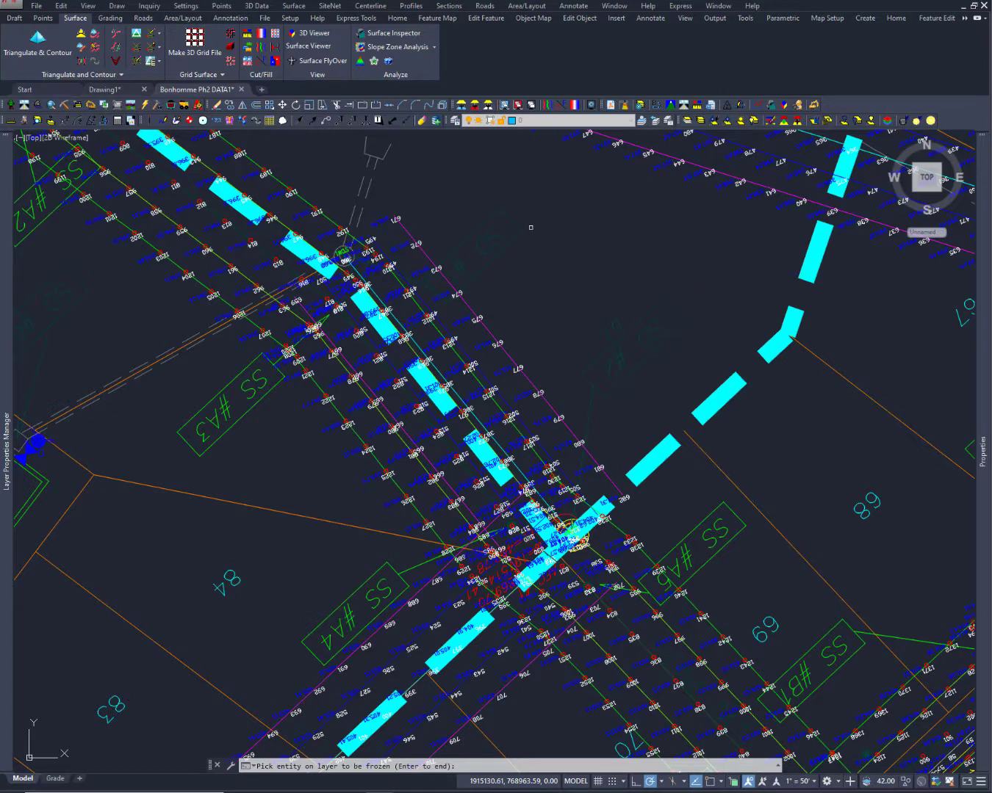
Pick an elevation label, point number and flowline marker to freeze PNTELEV, PNTNO and SANSWR FL PTS
{"action": "left_click", "coordinate": [387, 220]}
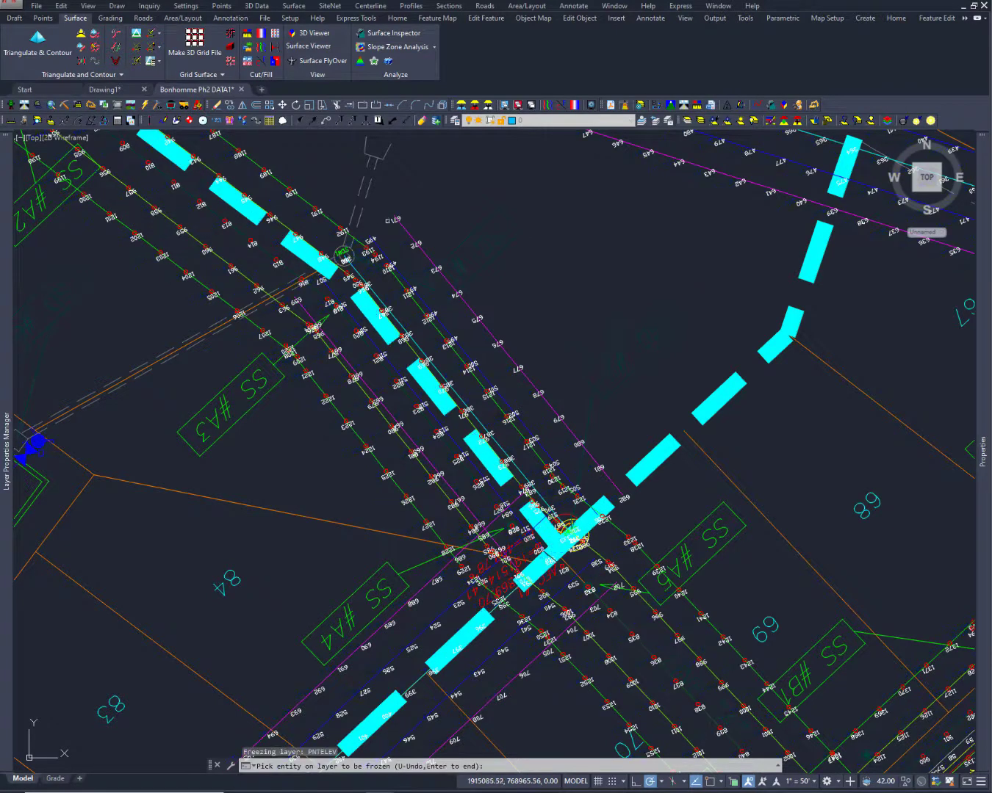
{"action": "left_click", "coordinate": [392, 222]}
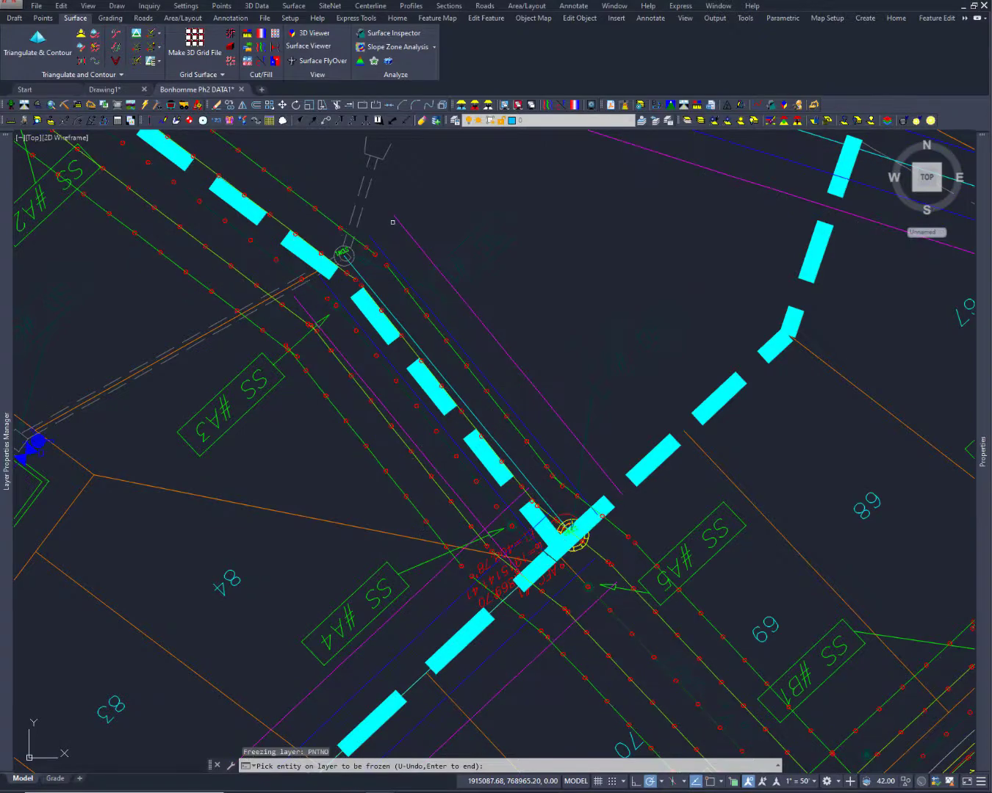
{"action": "scroll", "coordinate": [320, 236], "scroll_direction": "down", "scroll_amount": 2}
{"action": "mouse_move", "coordinate": [319, 235]}
{"action": "middle_mouse_down"}
{"action": "mouse_move", "coordinate": [527, 280]}
{"action": "mouse_move", "coordinate": [645, 381]}
{"action": "middle_mouse_up"}
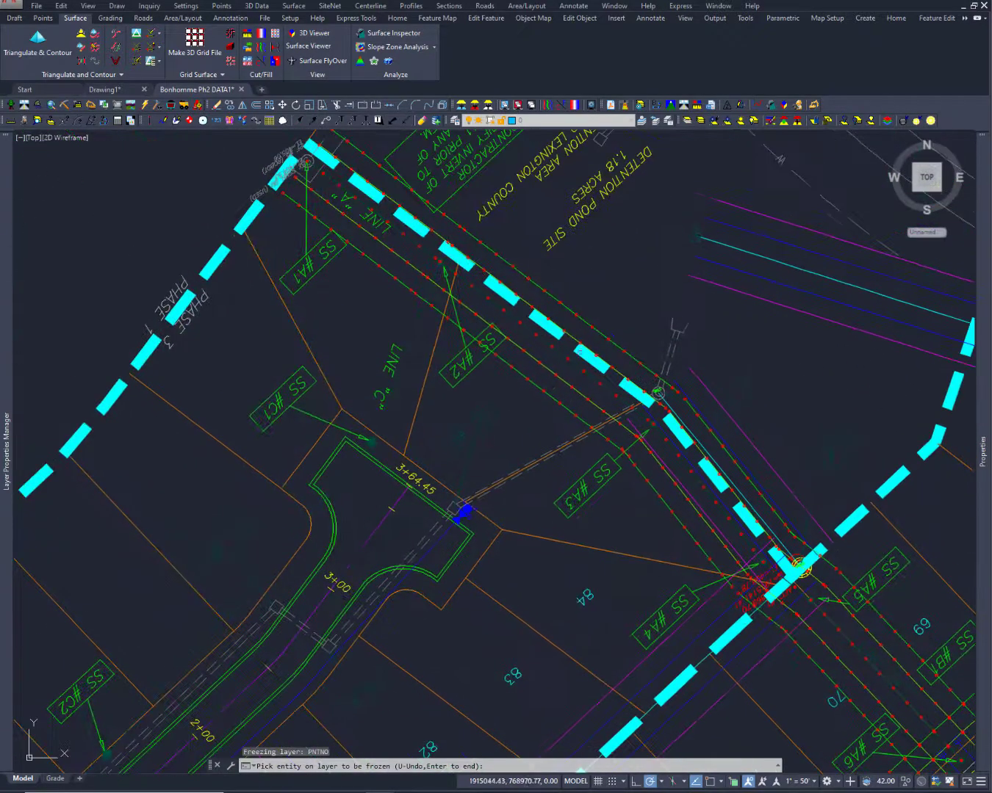
{"action": "left_click", "coordinate": [417, 248]}
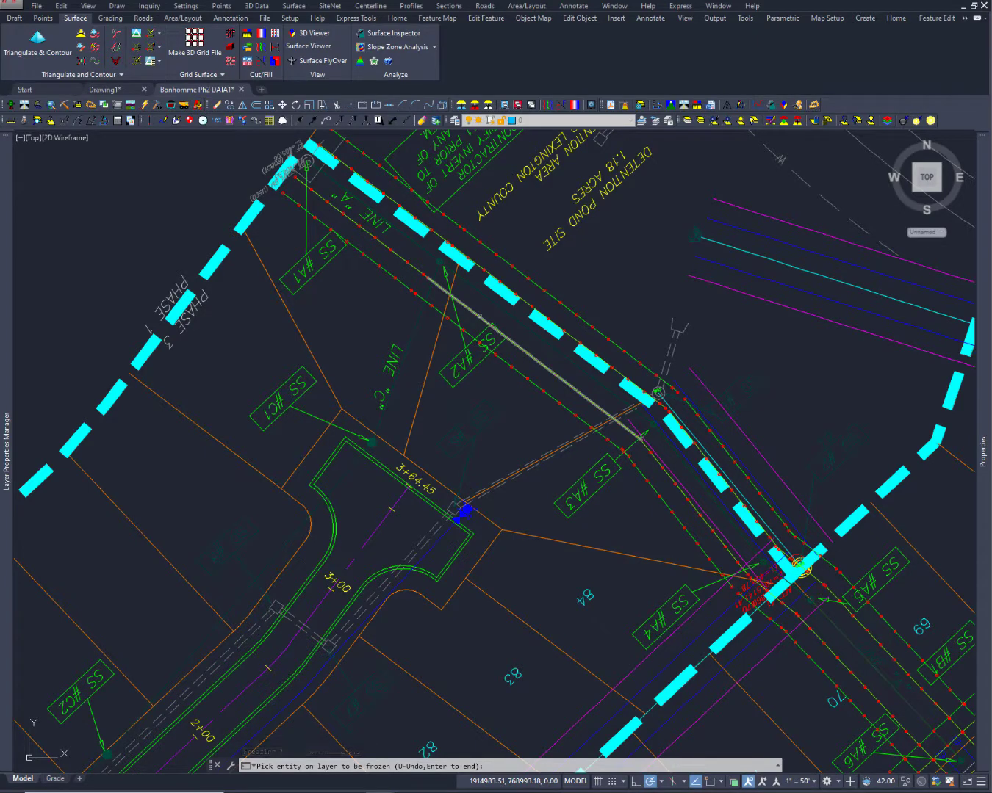
In the Layer Properties Manager, thaw PNTNO to check the labels, then freeze it again
{"action": "mouse_move", "coordinate": [6, 441]}
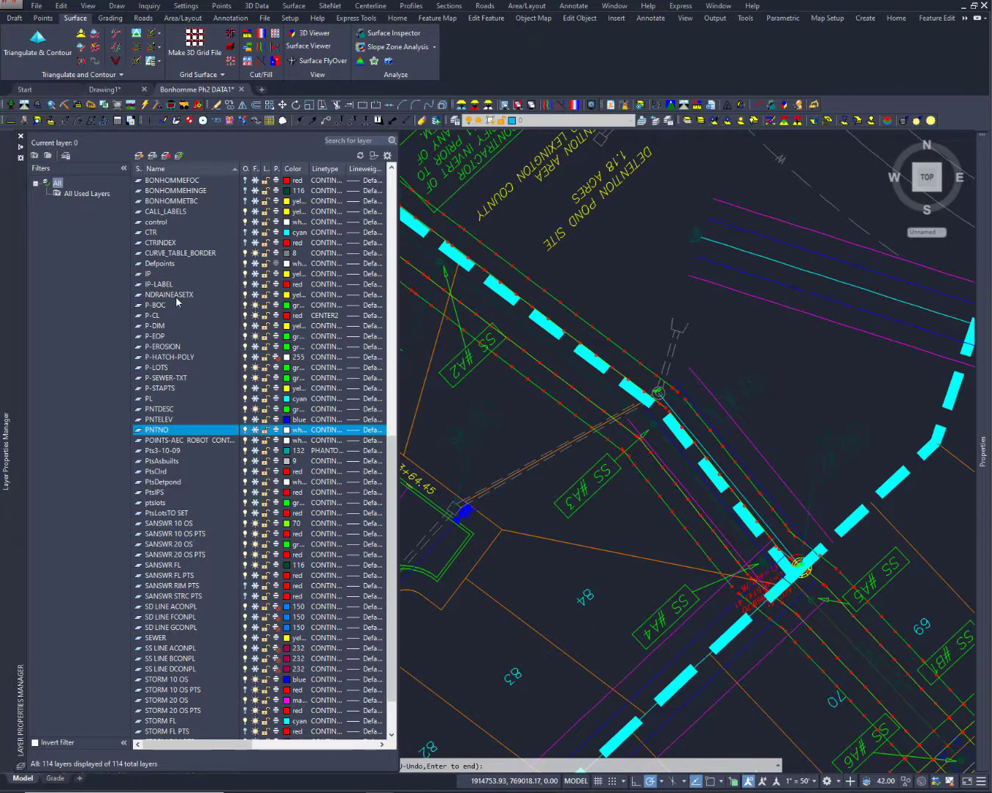
{"action": "left_click", "coordinate": [256, 431]}
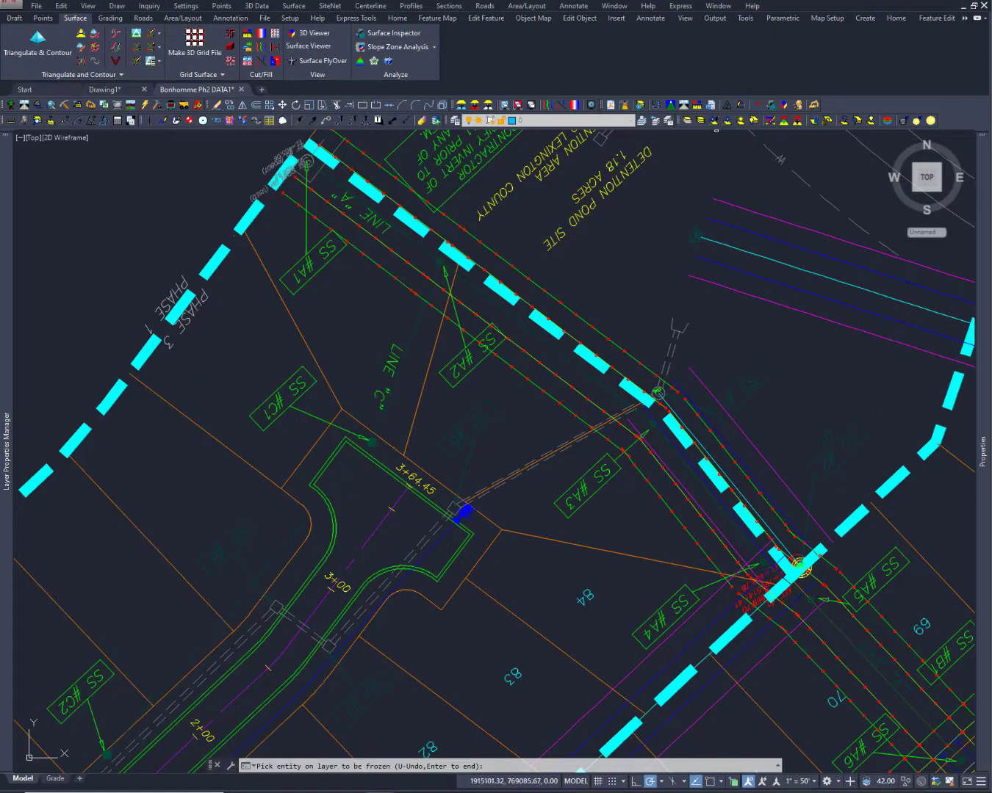
{"action": "left_click", "coordinate": [655, 206]}
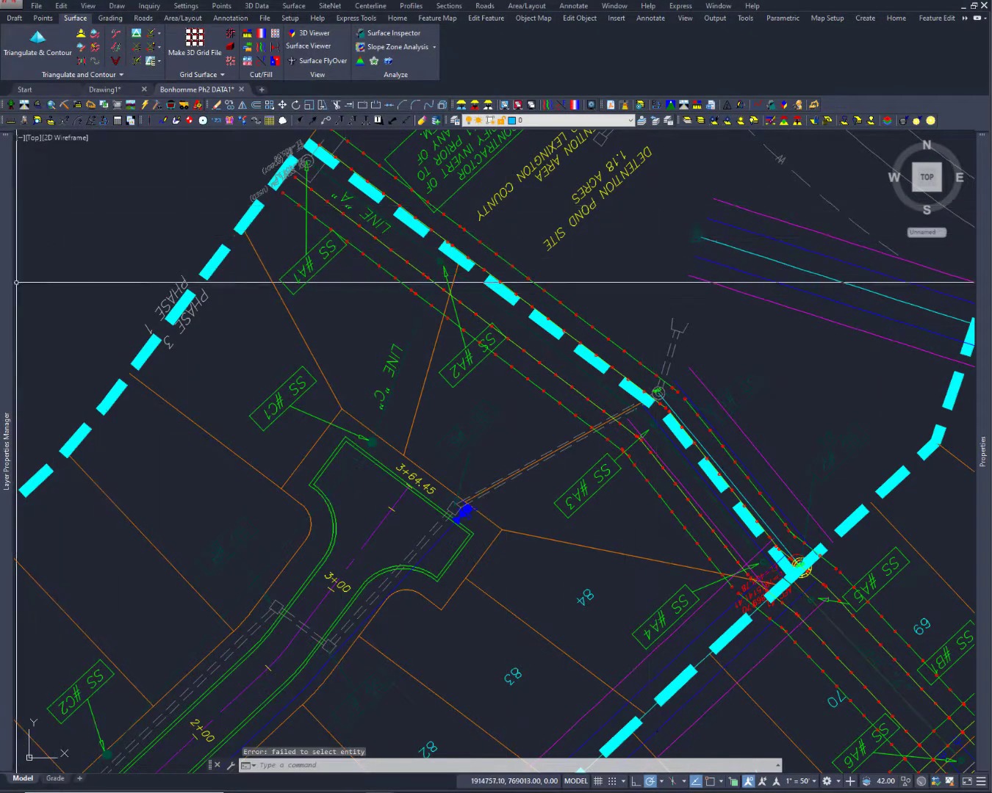
{"action": "mouse_move", "coordinate": [7, 294]}
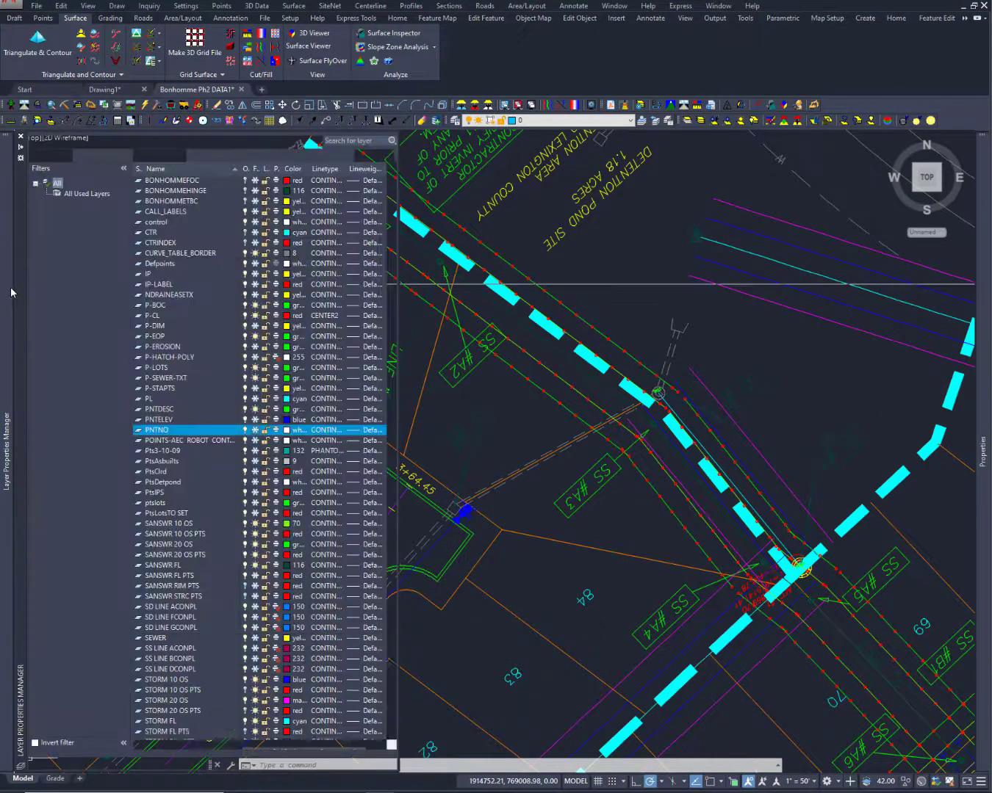
{"action": "left_click", "coordinate": [255, 432]}
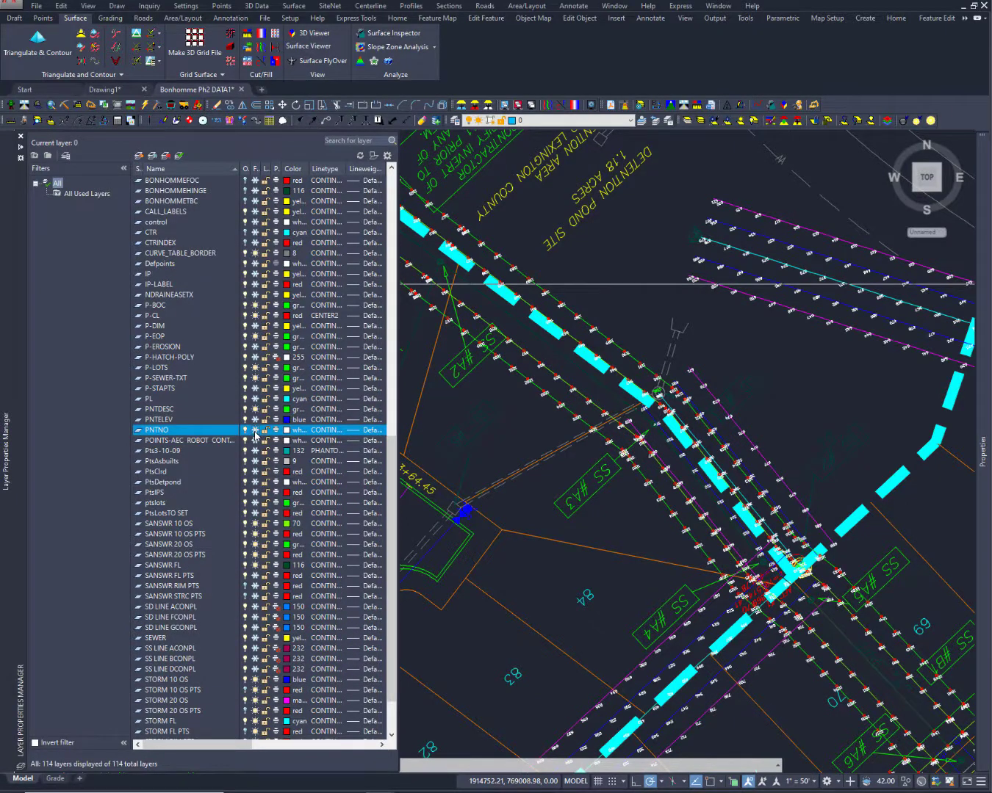
{"action": "left_click", "coordinate": [255, 430]}
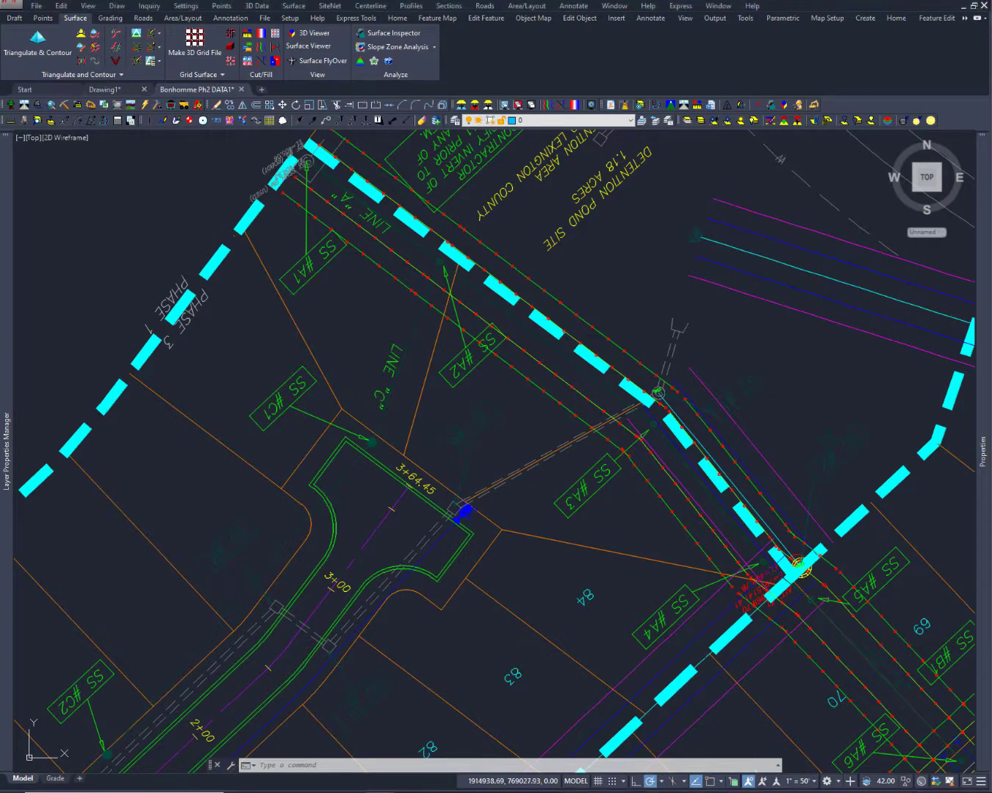
Open the Point Group Manager and view the Bonhomme Ph2 SD RIMS.crd and Ph2 SD 10 OS.crd groups
{"action": "middle_click_drag", "start_coordinate": [369, 318], "coordinate": [427, 210]}
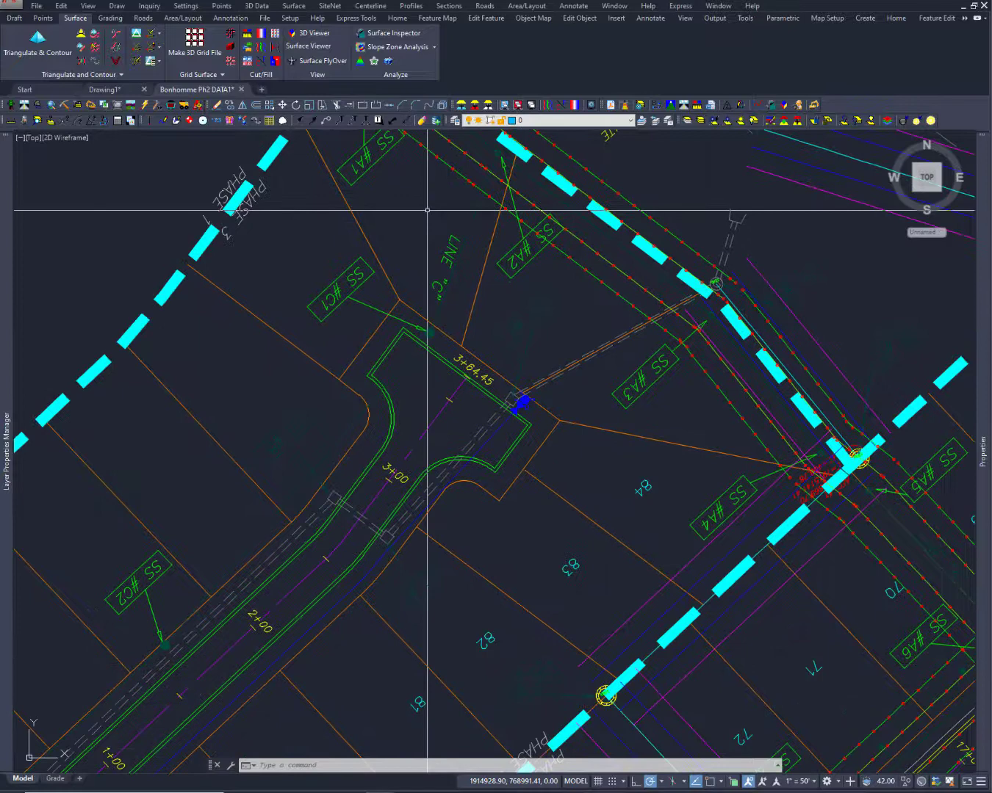
{"action": "left_click", "coordinate": [224, 8]}
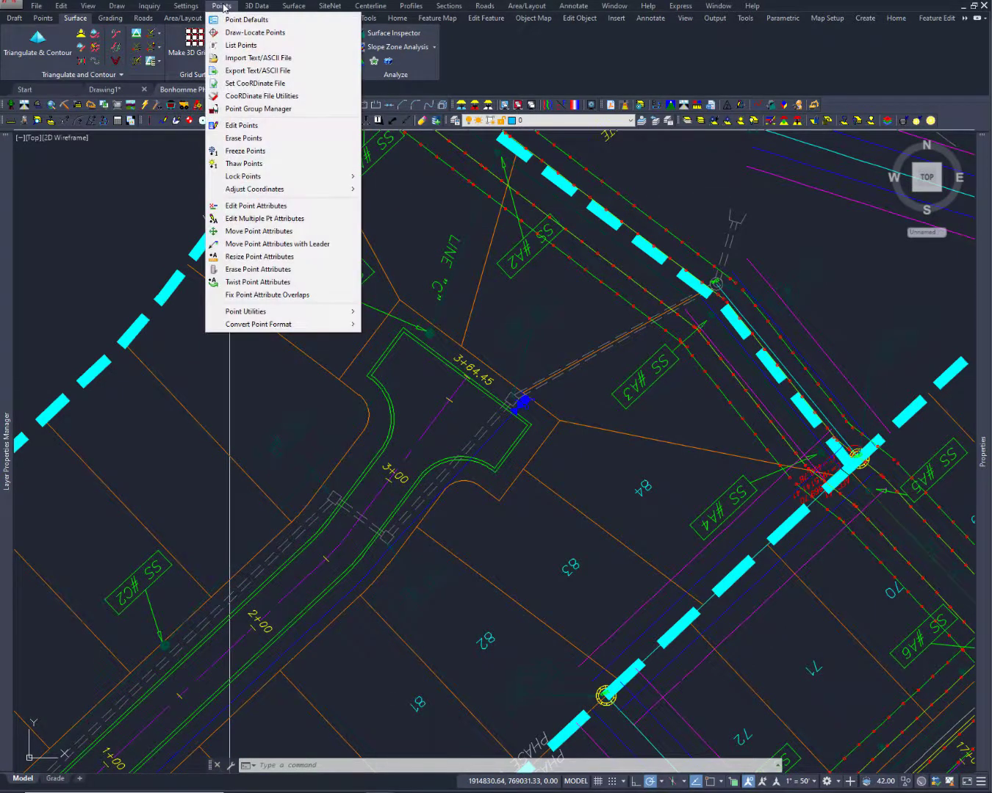
{"action": "left_click", "coordinate": [253, 110]}
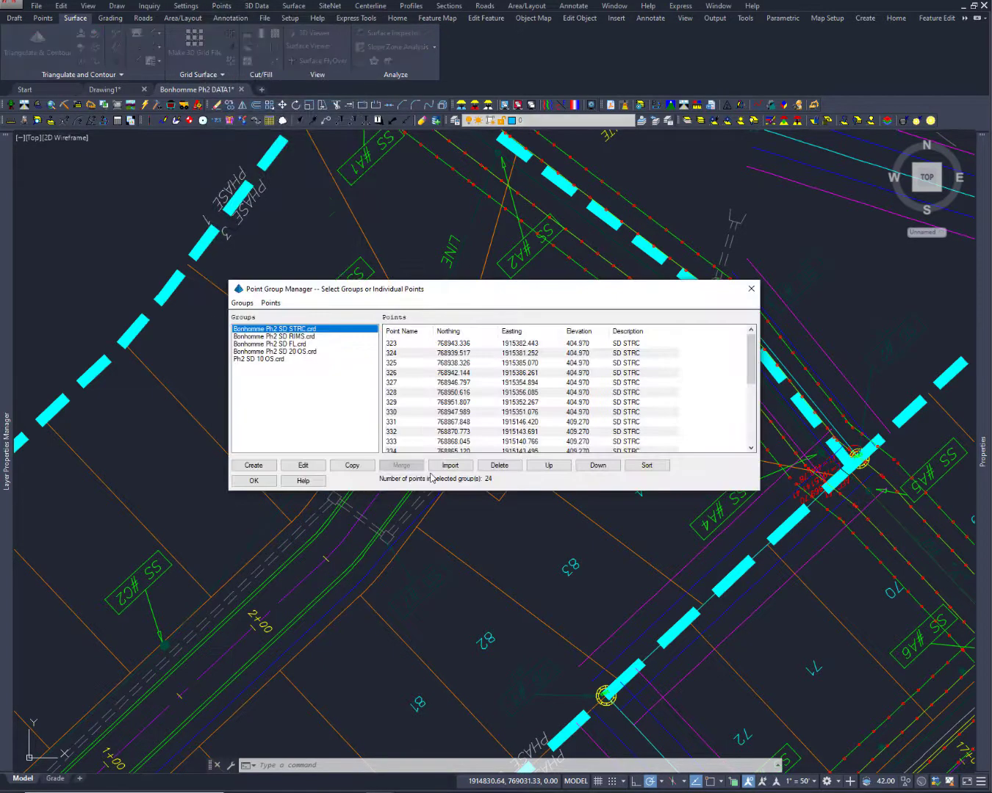
{"action": "left_click", "coordinate": [261, 338]}
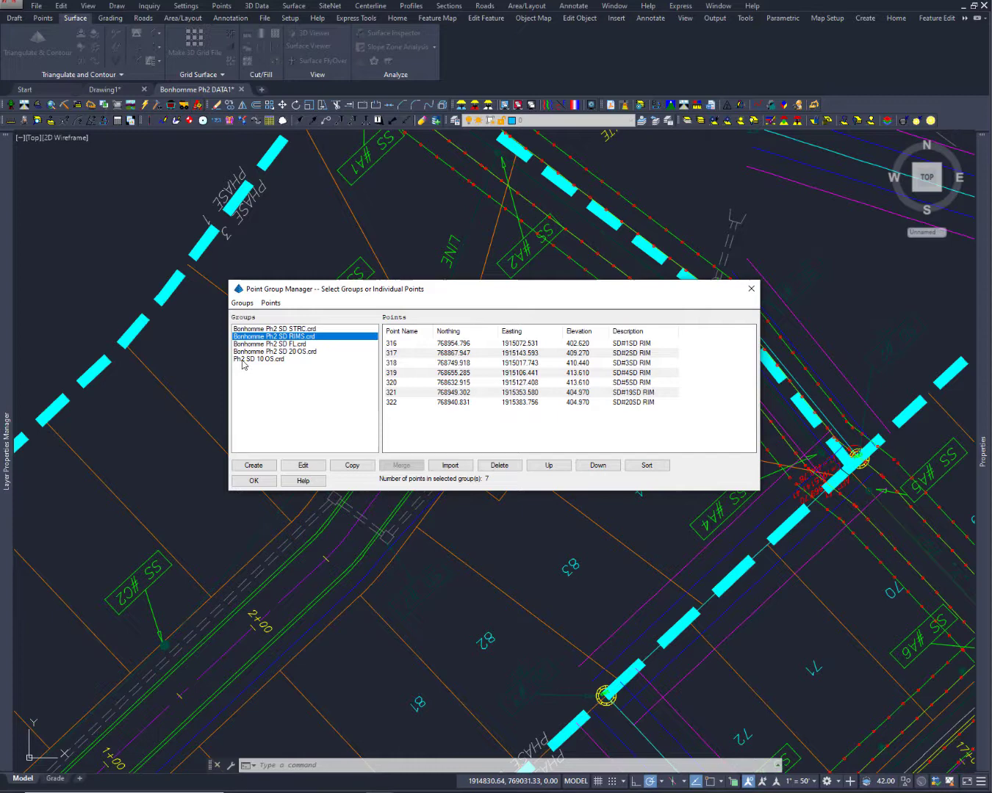
{"action": "left_click", "coordinate": [244, 360]}
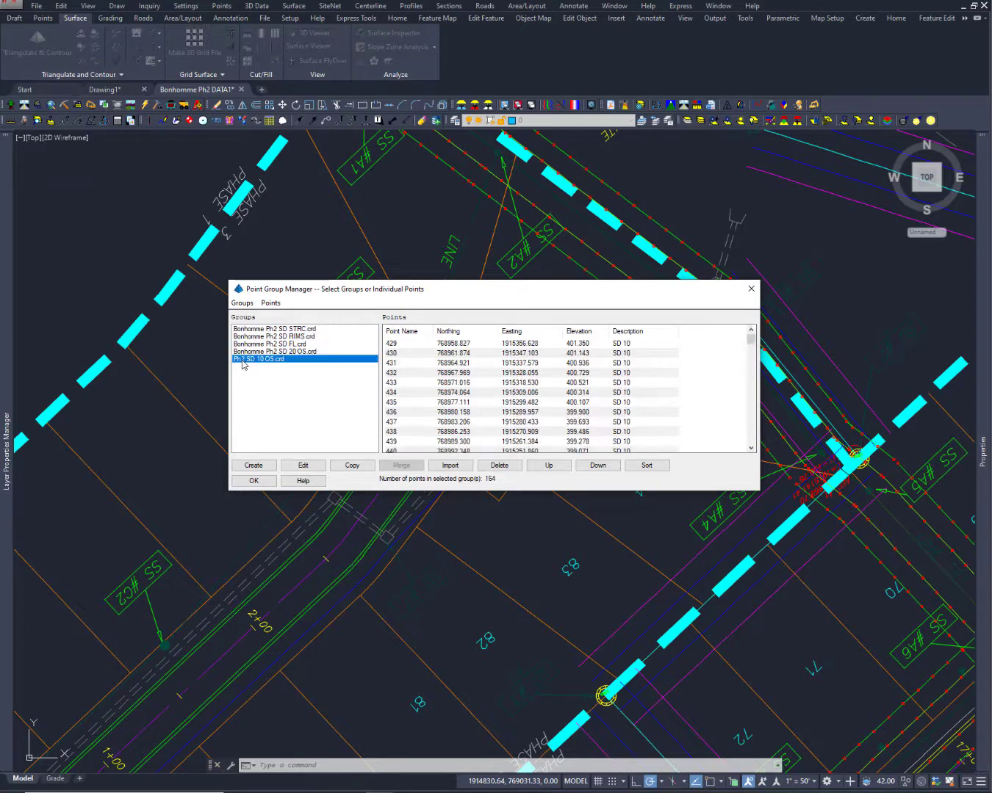
{"action": "left_click", "coordinate": [299, 467]}
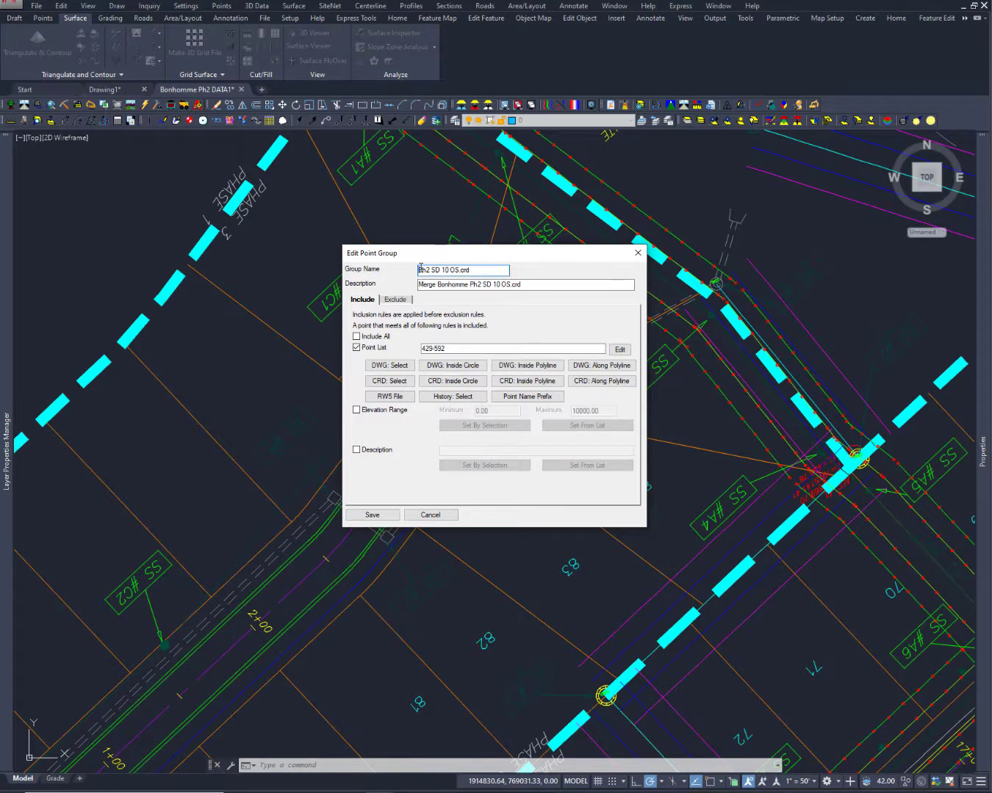
{"action": "type", "text": "Bonhommew"}
{"action": "key", "text": "BackSpace"}
{"action": "key", "text": "BackSpace"}
{"action": "key", "text": "Delete"}
{"action": "type", "text": "e"}
{"action": "left_click", "coordinate": [395, 300]}
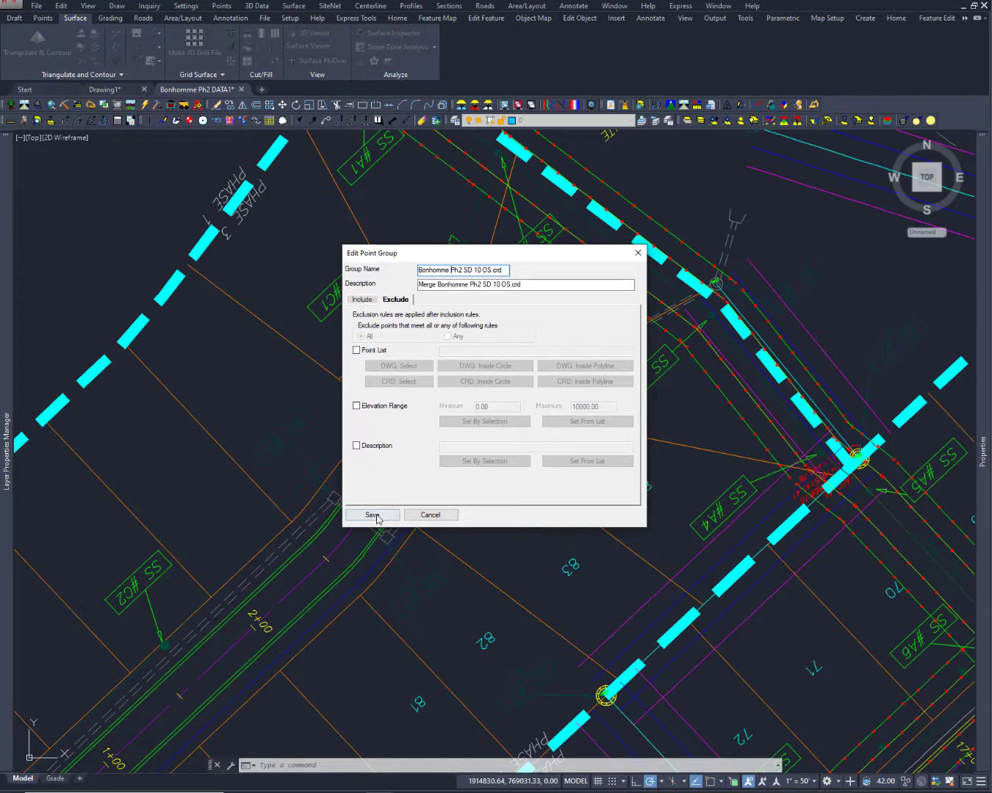
{"action": "left_click", "coordinate": [421, 517]}
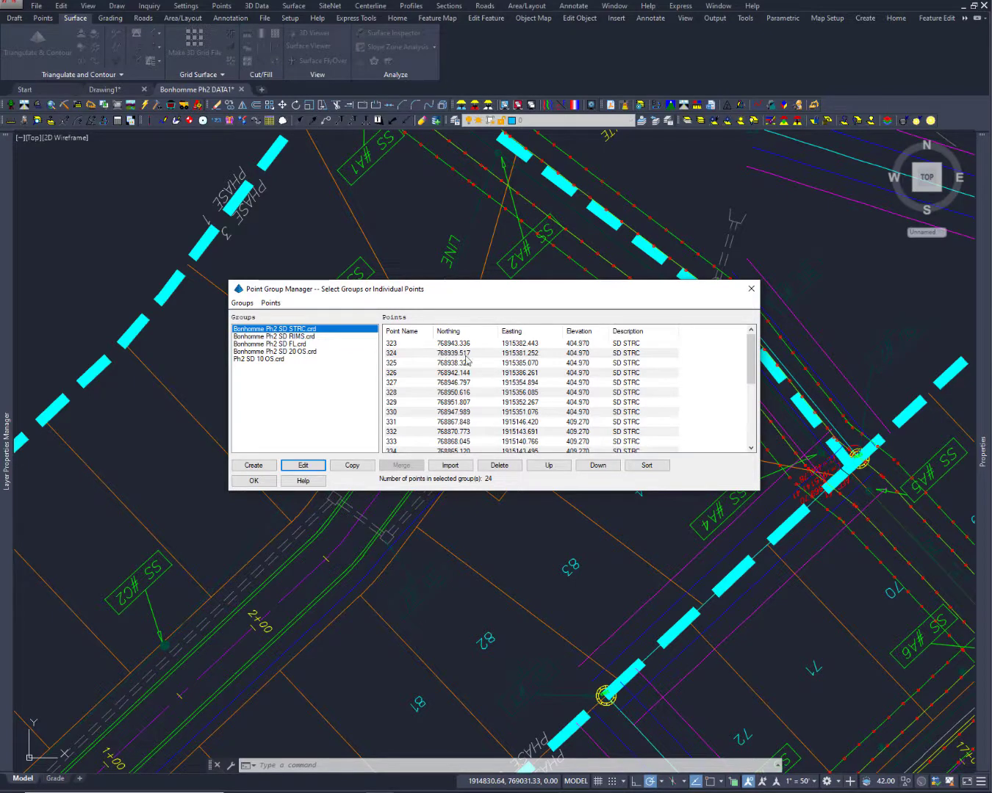
{"action": "scroll", "coordinate": [478, 361], "scroll_direction": "down", "scroll_amount": 3}
{"action": "scroll", "coordinate": [625, 376], "scroll_direction": "up", "scroll_amount": 3}
Close the Point Group Manager and open Bonhomme Ph2 SS RIM.crd in Coordinate File Utilities
{"action": "left_click", "coordinate": [254, 481]}
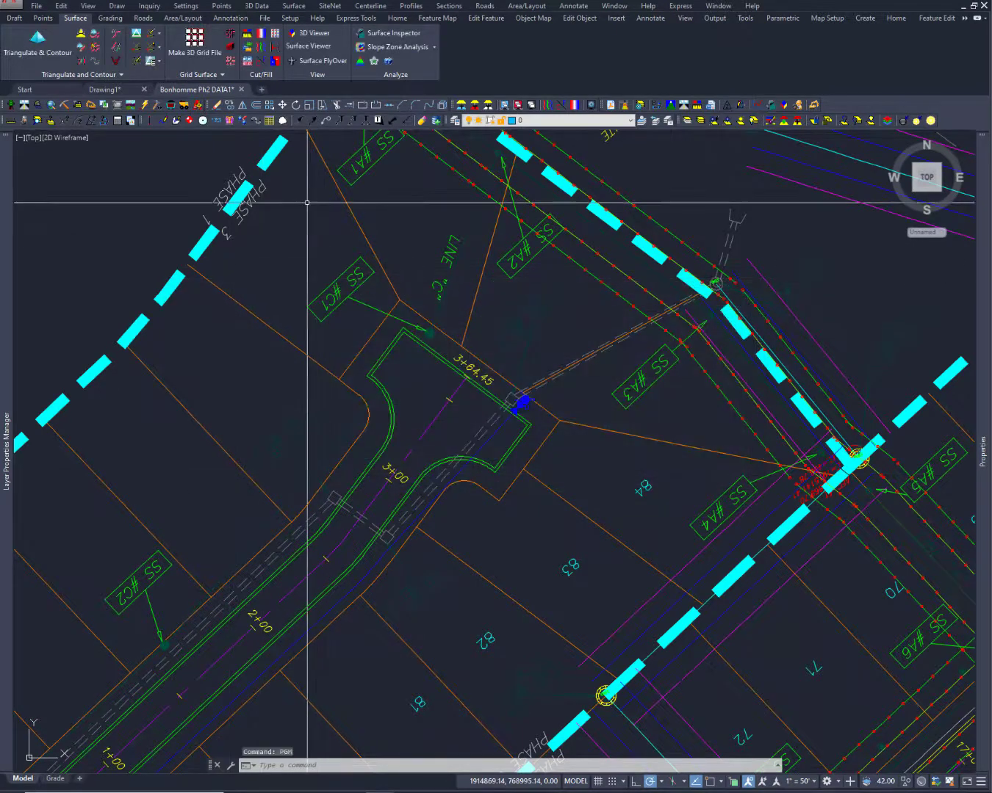
{"action": "left_click", "coordinate": [230, 7]}
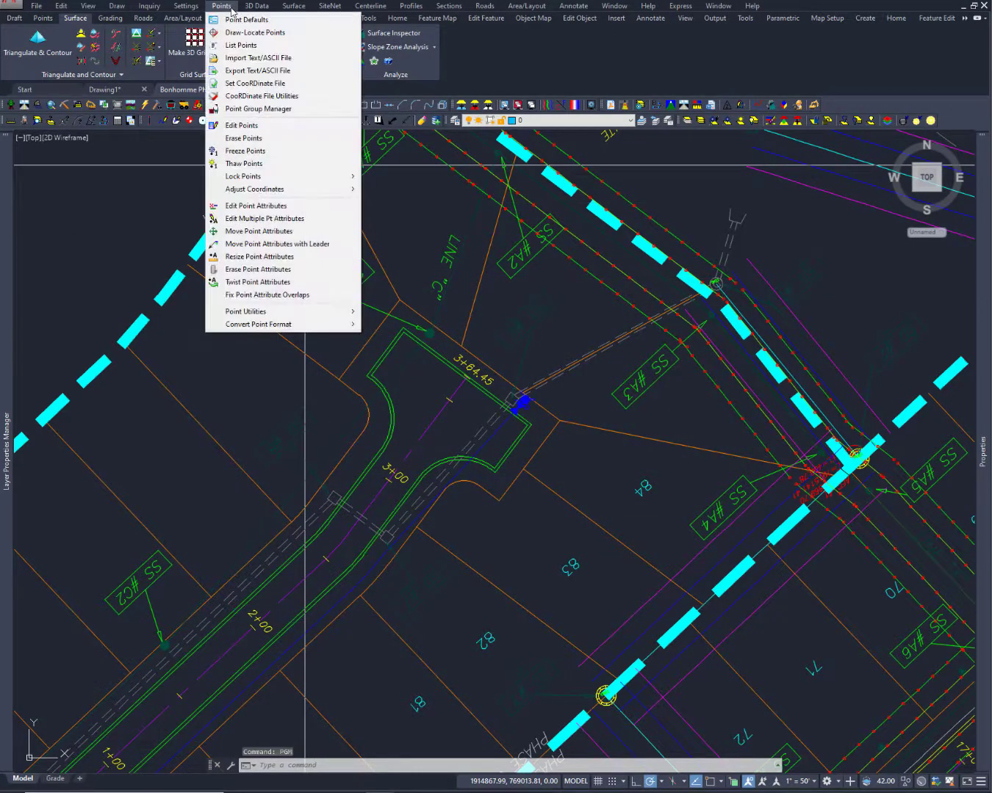
{"action": "left_click", "coordinate": [244, 97]}
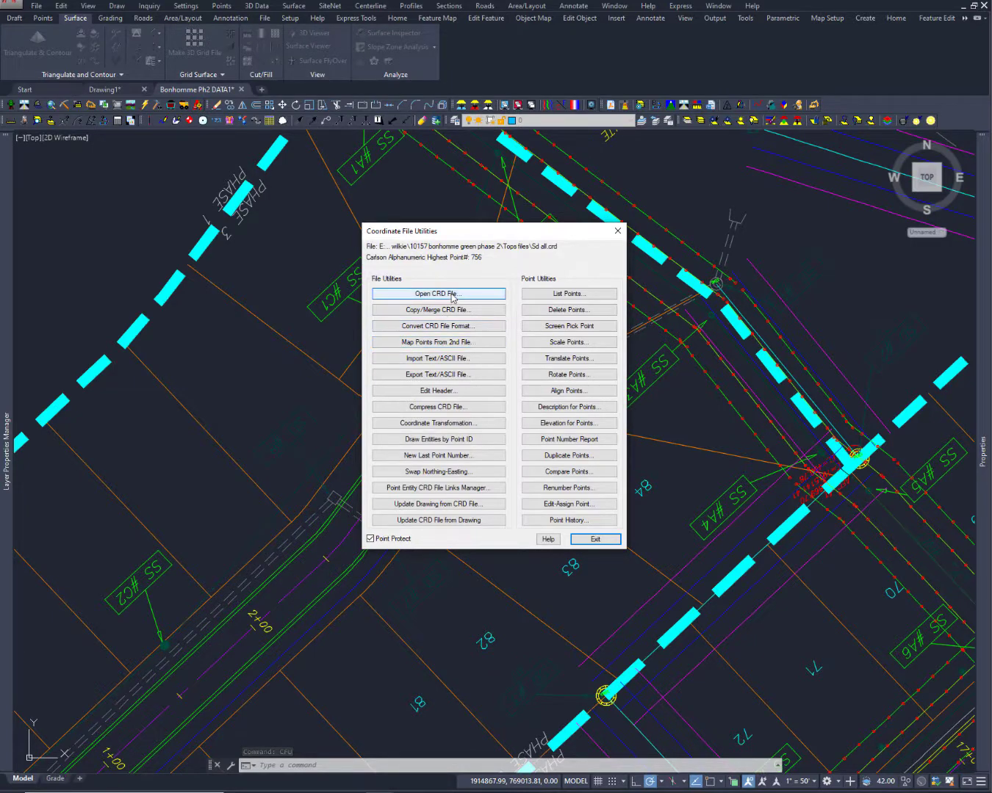
{"action": "left_click", "coordinate": [451, 294]}
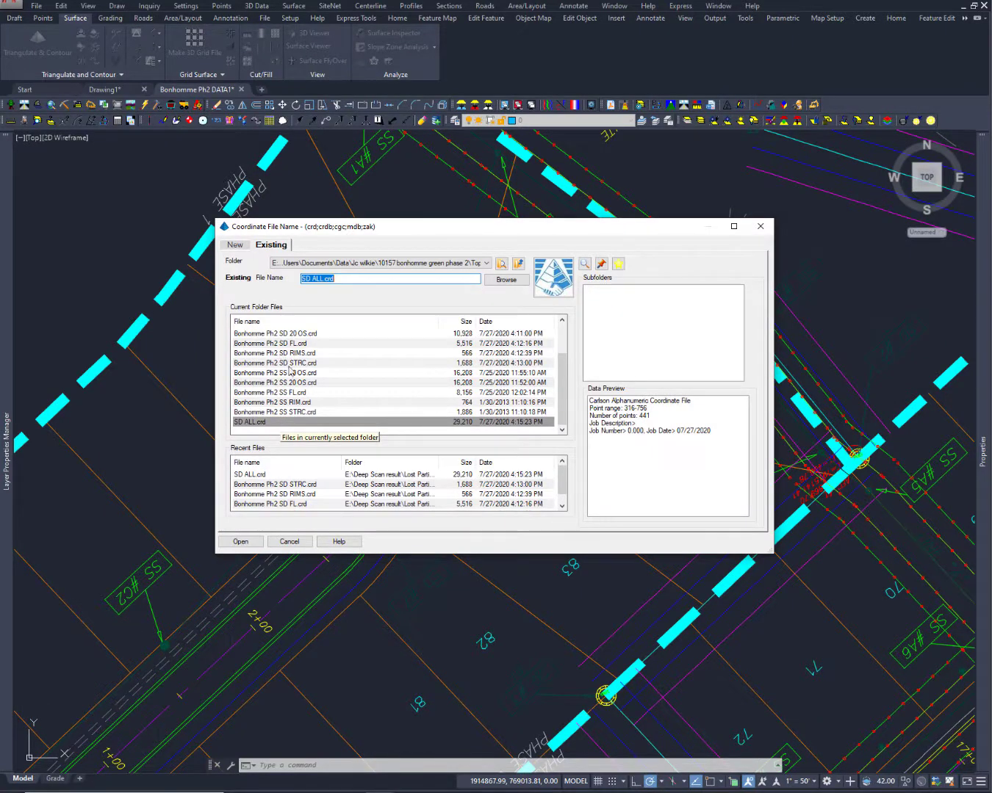
{"action": "left_click", "coordinate": [293, 403]}
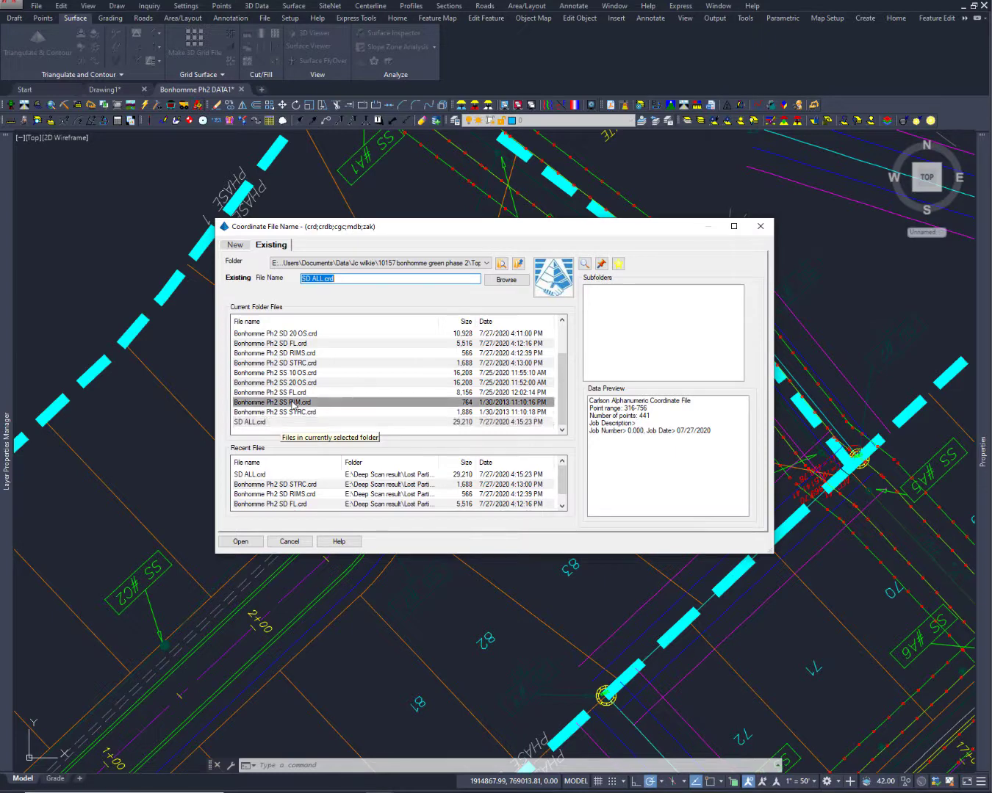
{"action": "left_click", "coordinate": [240, 546]}
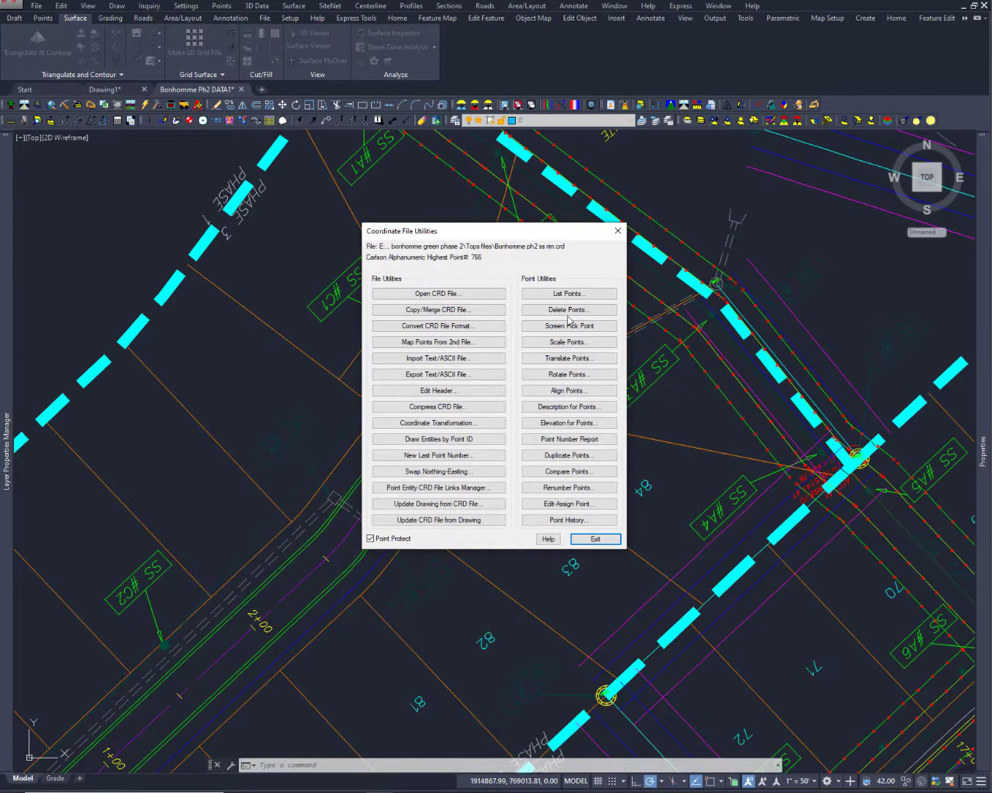
List points 757–766 with coordinates and SS# descriptions, then close the report
{"action": "left_click", "coordinate": [569, 294]}
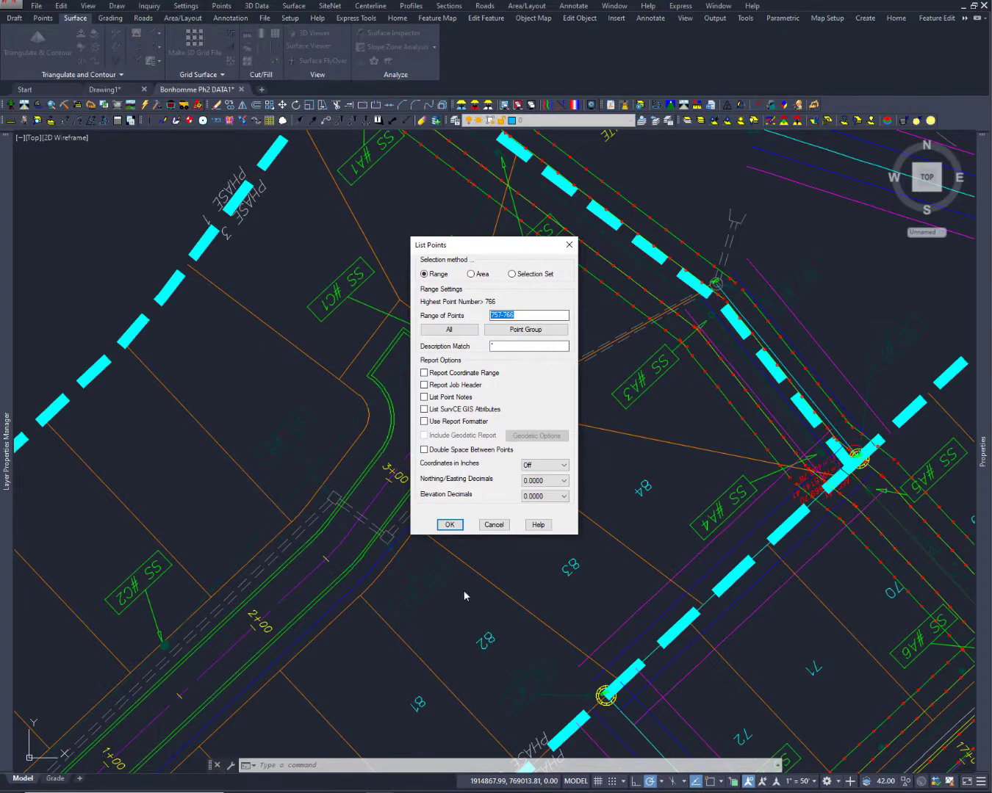
{"action": "left_click", "coordinate": [450, 524]}
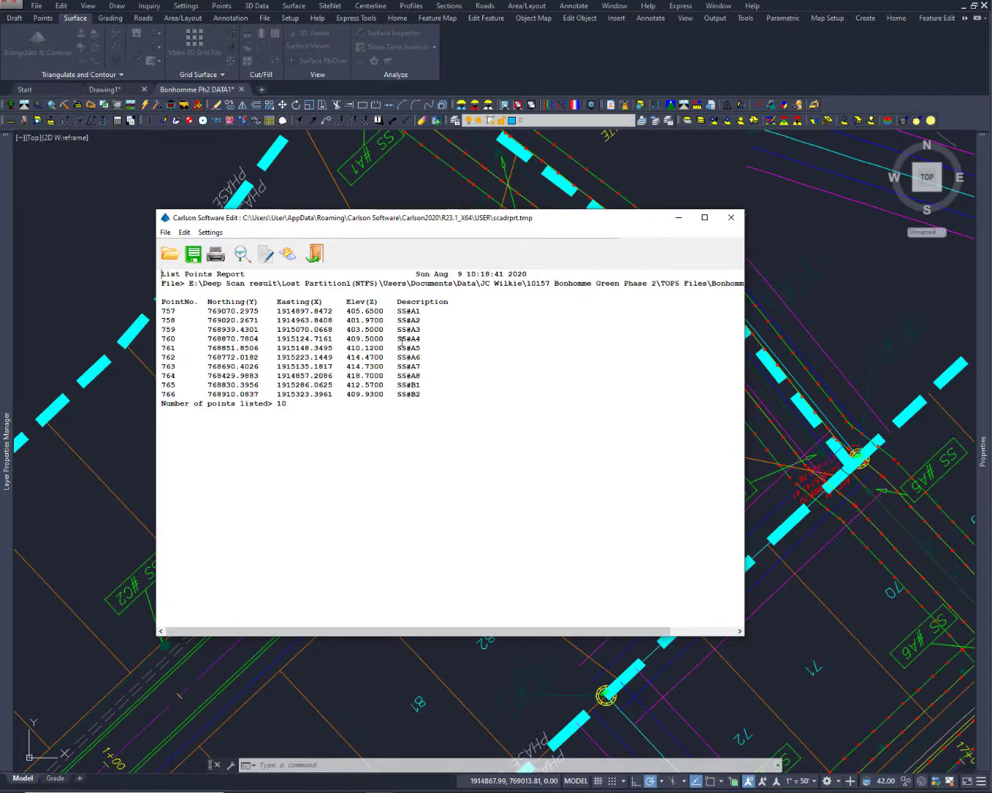
{"action": "left_click", "coordinate": [739, 222]}
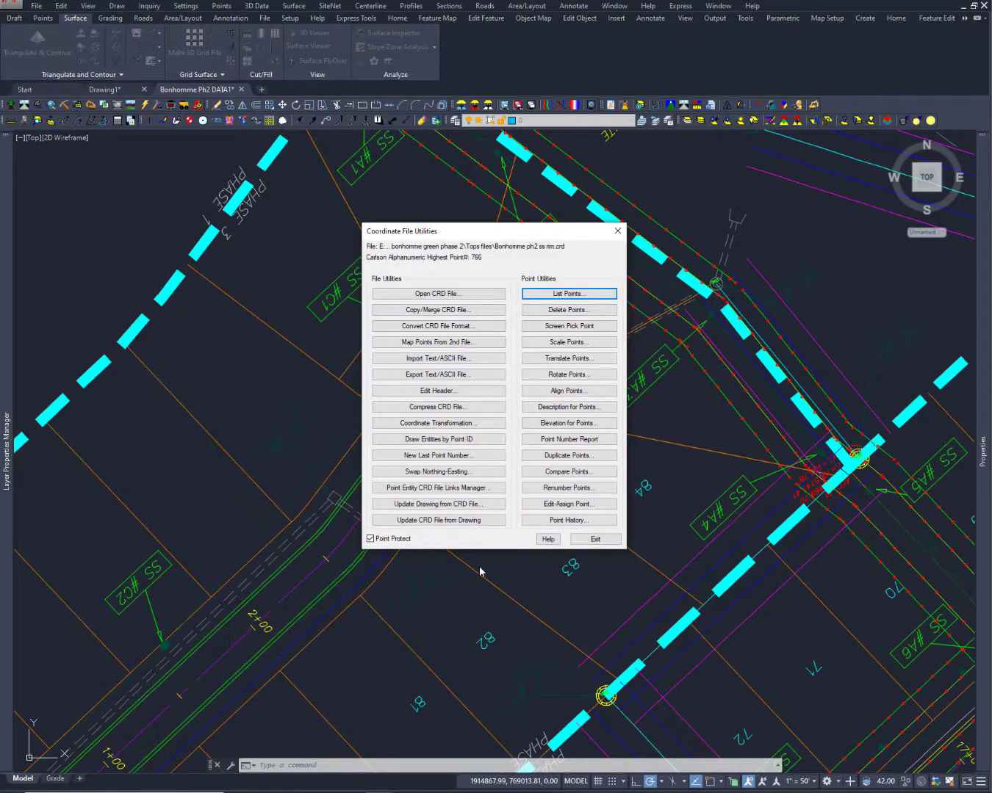
{"action": "left_click", "coordinate": [570, 411]}
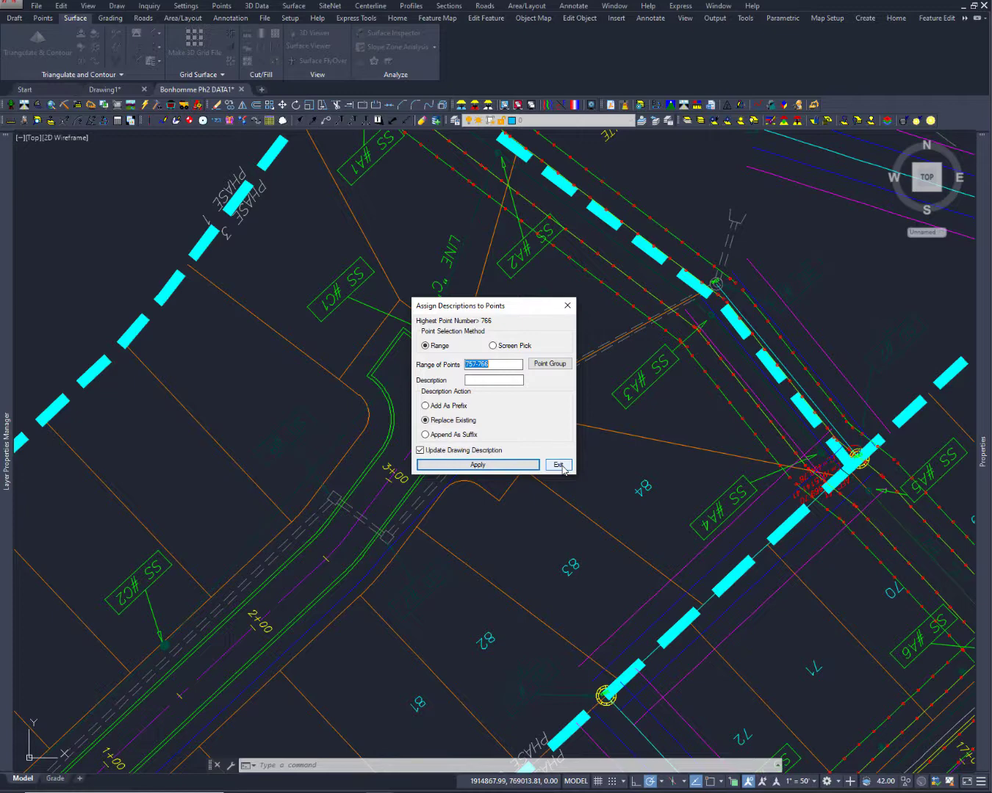
{"action": "left_click", "coordinate": [558, 465]}
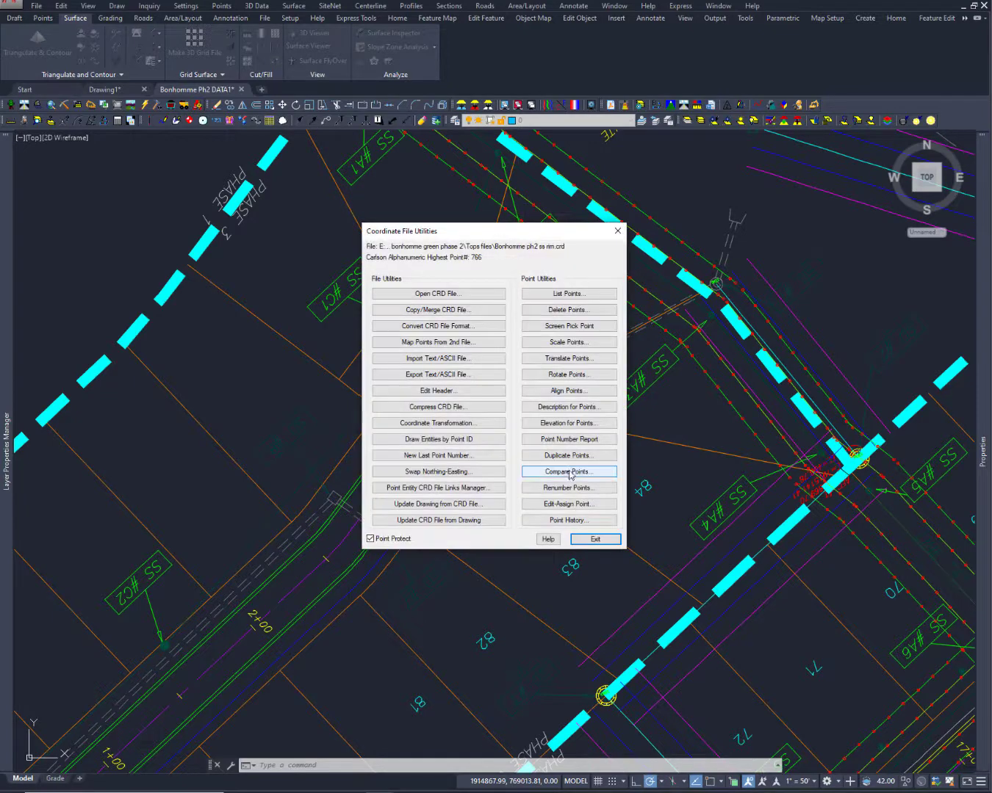